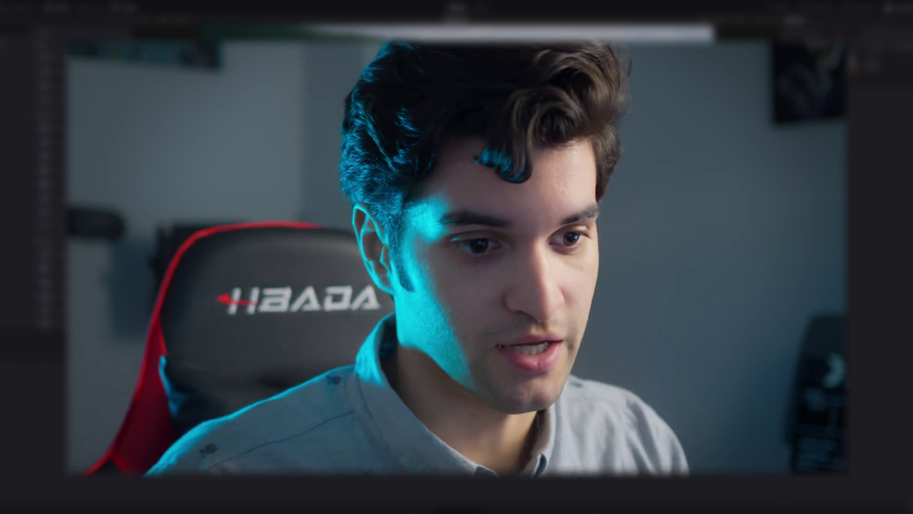
Step: Insert a Color Corrector after MediaIn1 with Gain 1.19, Gamma 1.51 and Lift -0.036
scroll(453, 86, up, 1)
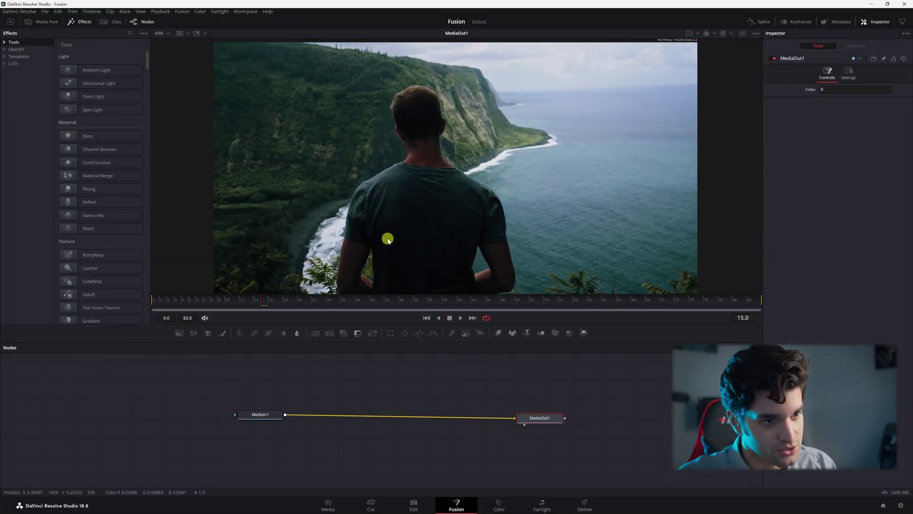
click(247, 414)
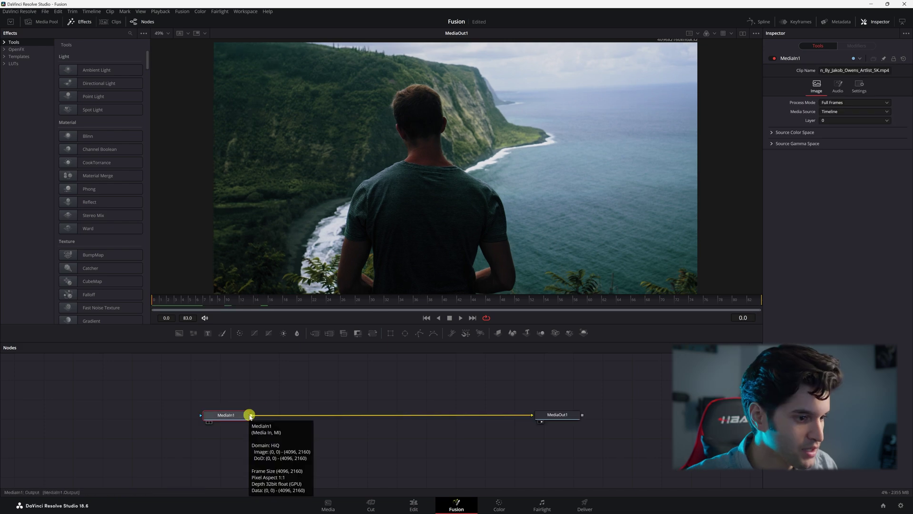
click(240, 334)
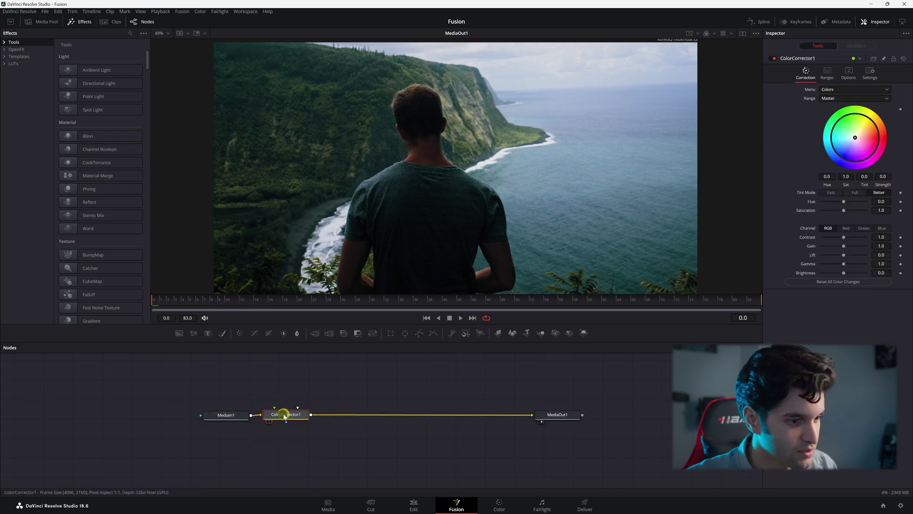
drag(844, 238, 850, 262)
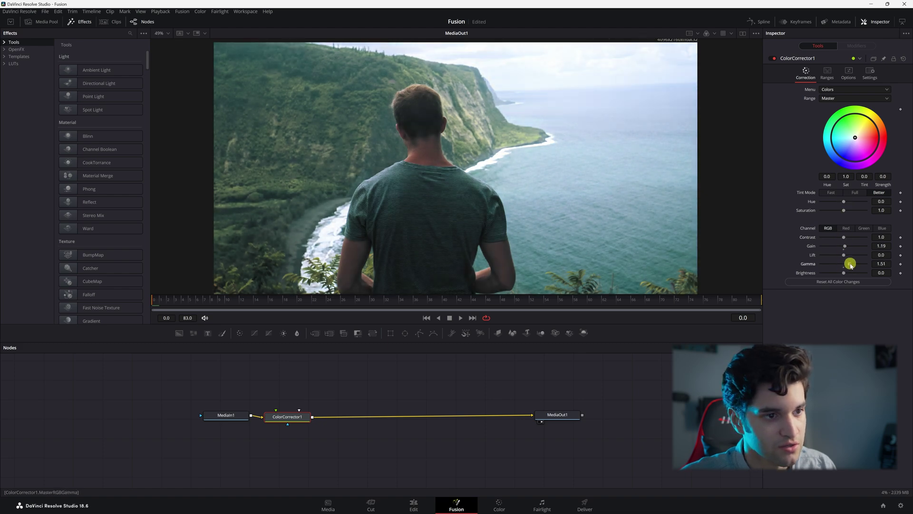
drag(304, 418, 306, 418)
Step: Find SURF in the tool search and insert a Surface Tracker between ColorCorrector1 and MediaOut1
key(shift+space)
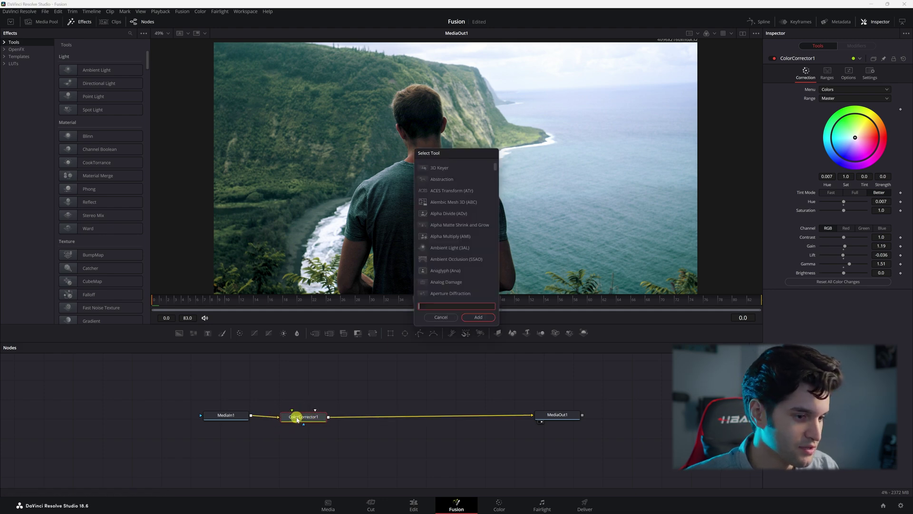
text(SURF)
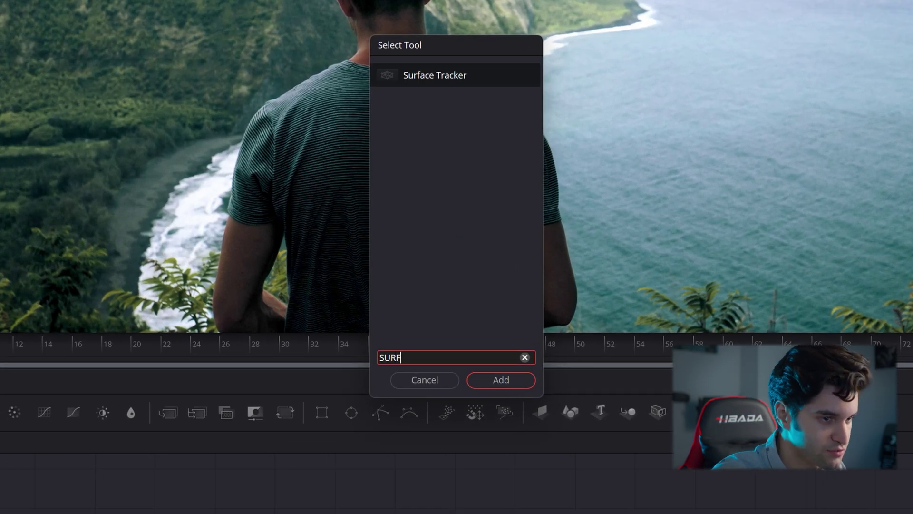
click(496, 377)
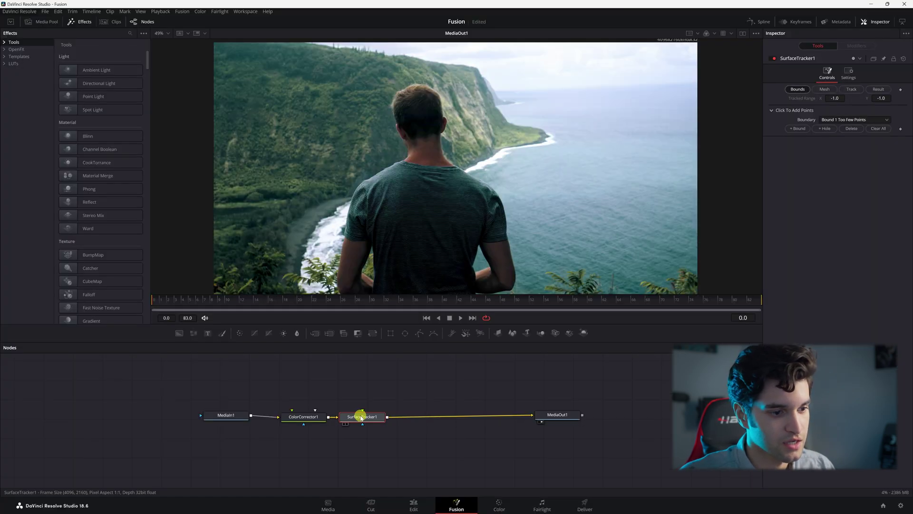
drag(362, 418, 396, 417)
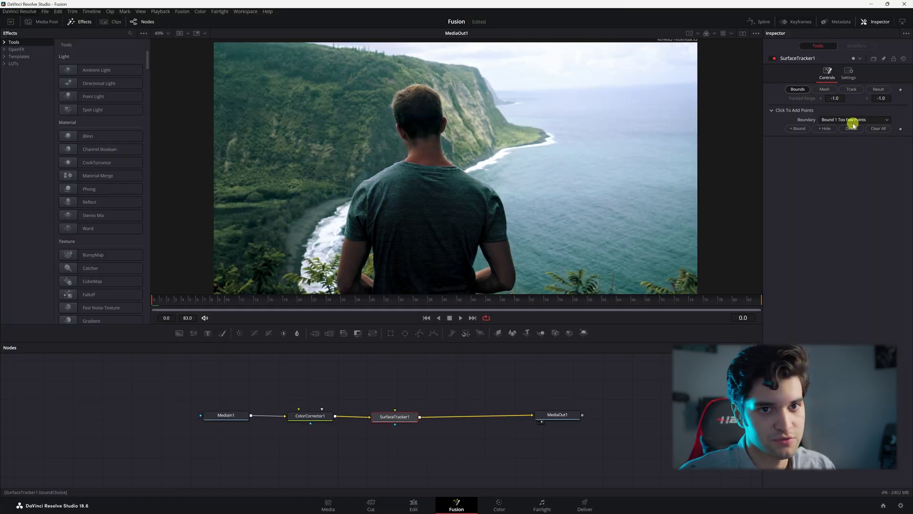
Step: Draw a four-point Bound 1 around the man's upper back, then refine its corners
click(375, 189)
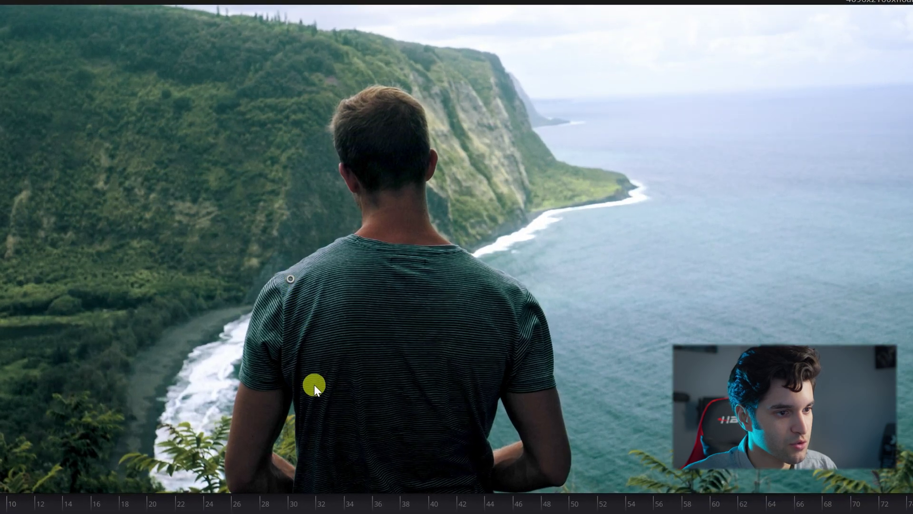
click(314, 393)
click(487, 390)
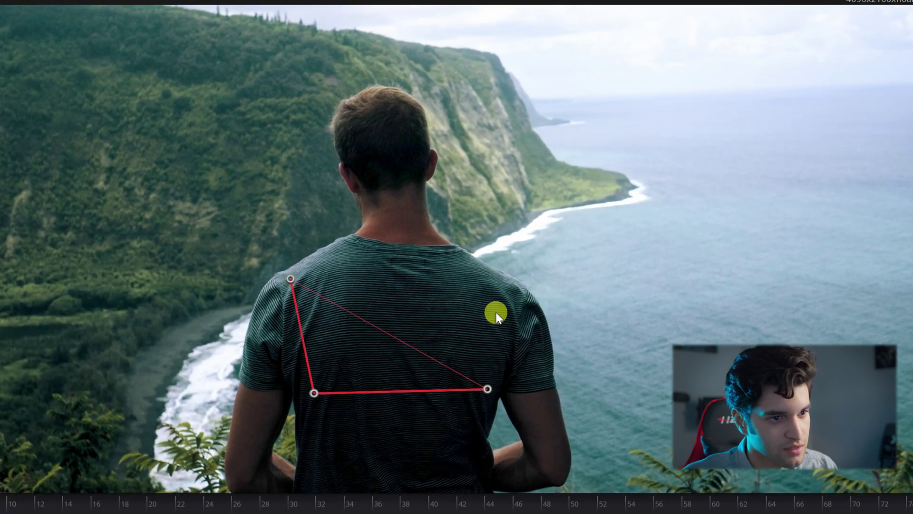
click(507, 285)
drag(291, 279, 303, 278)
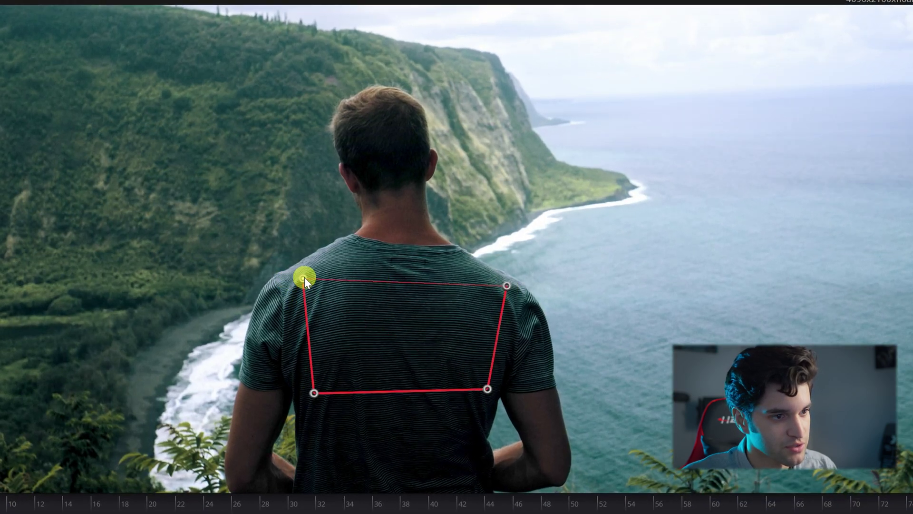
drag(481, 390, 484, 394)
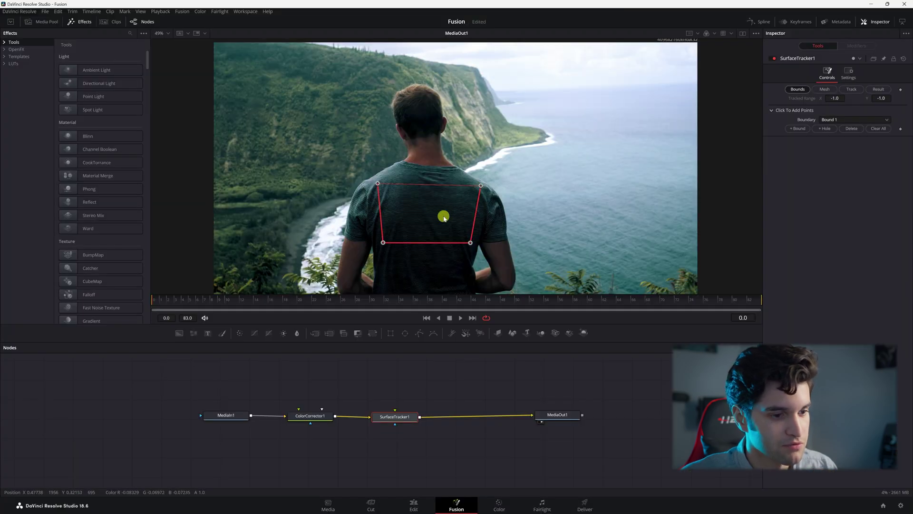
Step: Track the shirt surface forward at Faster quality through frames 0–83, then return to frame 1
drag(401, 418, 401, 415)
click(849, 90)
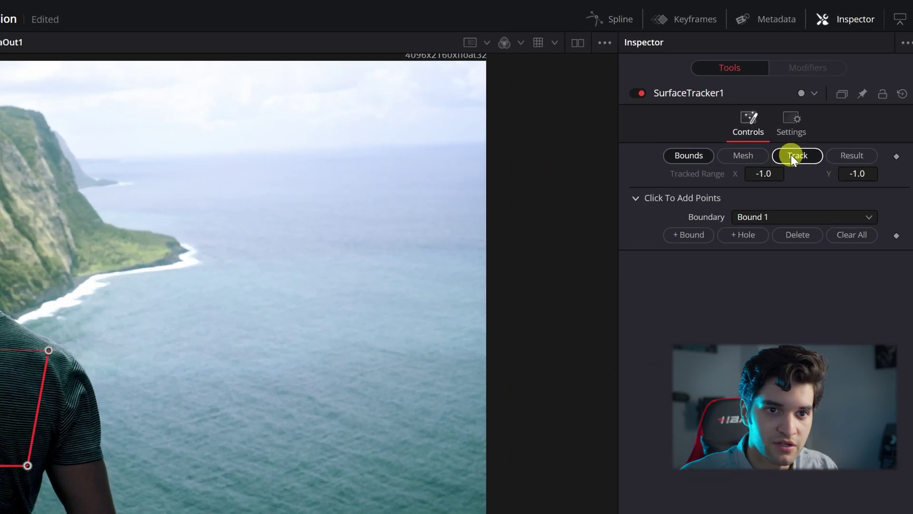
click(849, 90)
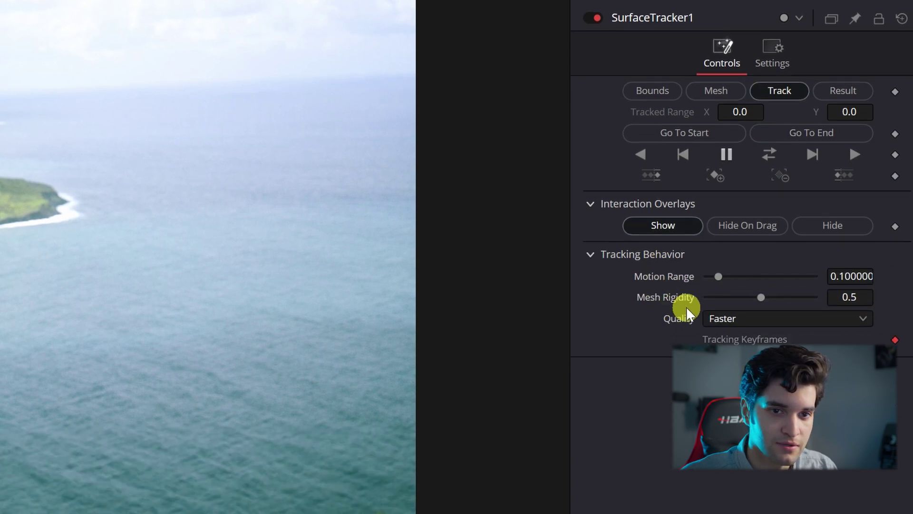
click(759, 317)
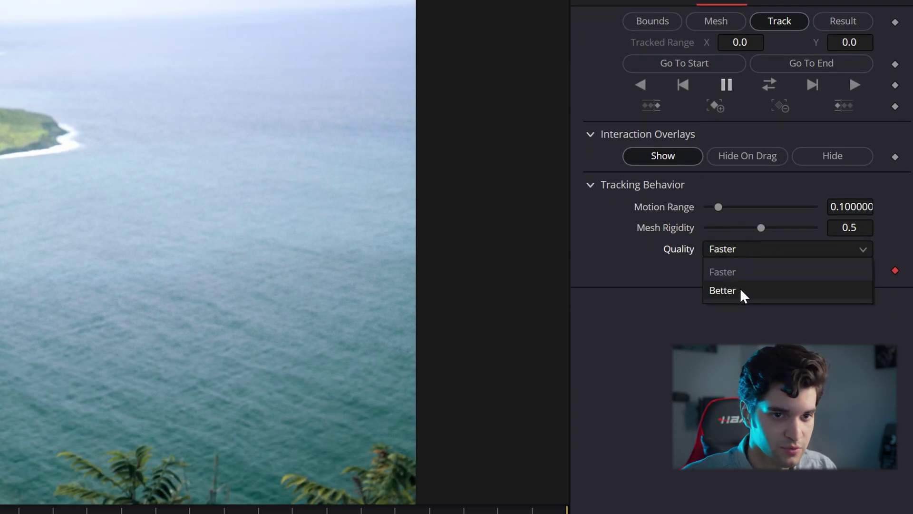
click(742, 270)
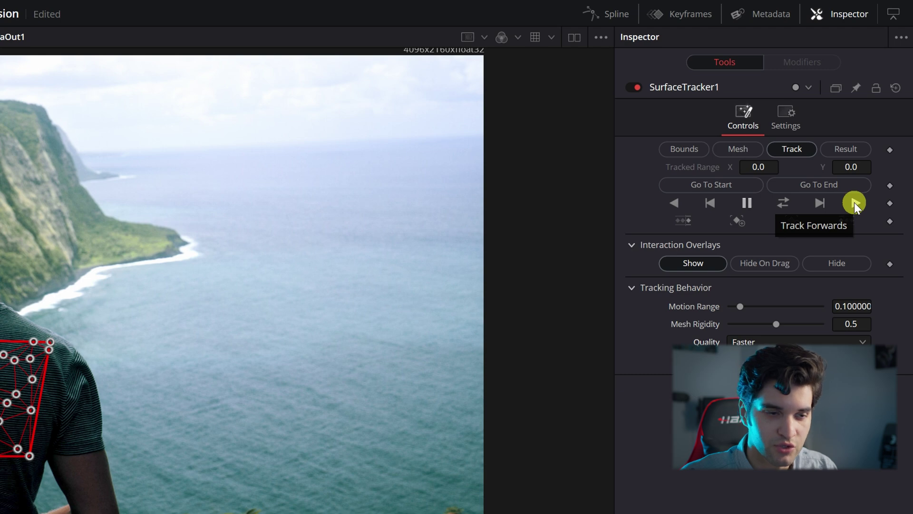
click(855, 201)
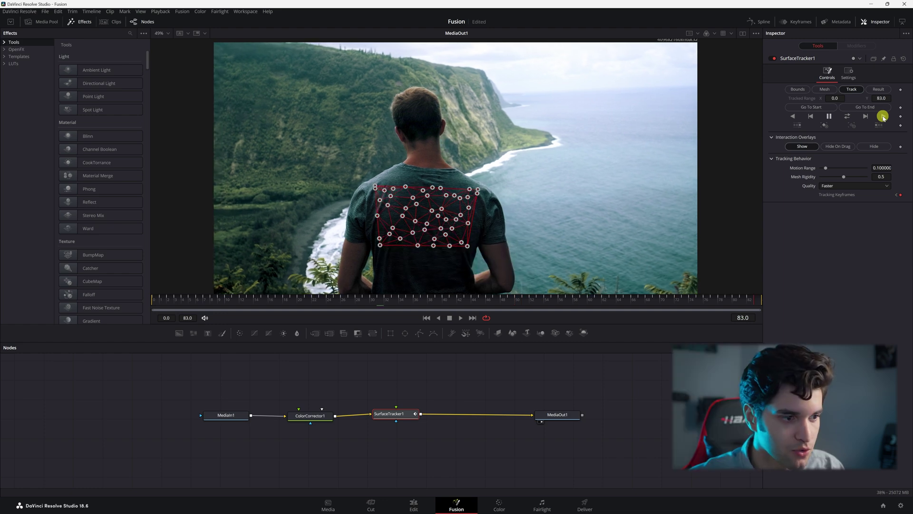
drag(187, 303, 159, 304)
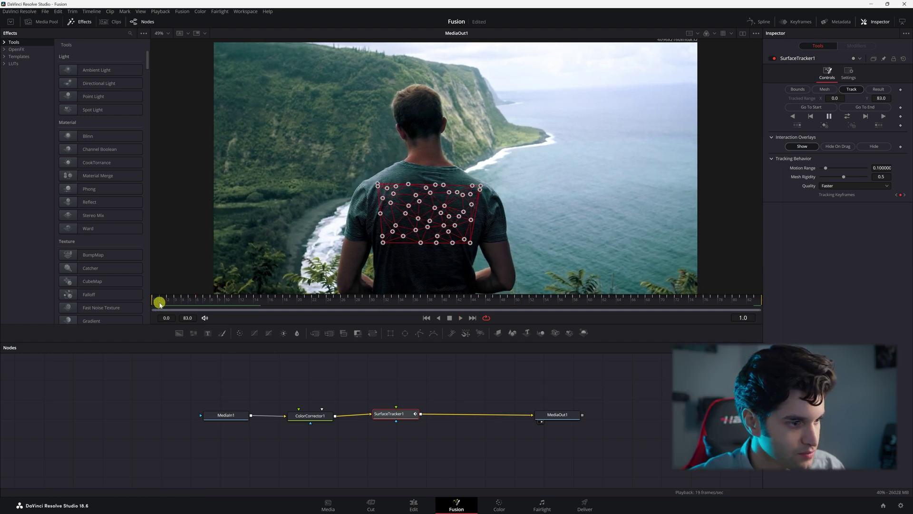
drag(402, 414, 409, 420)
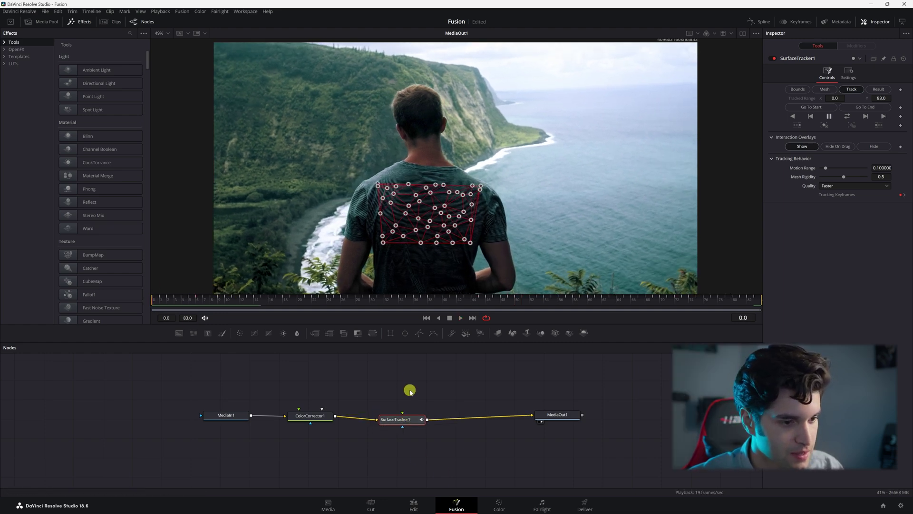
Step: Add a Text1 node and wire it into the Surface Tracker
click(402, 376)
drag(203, 335, 427, 369)
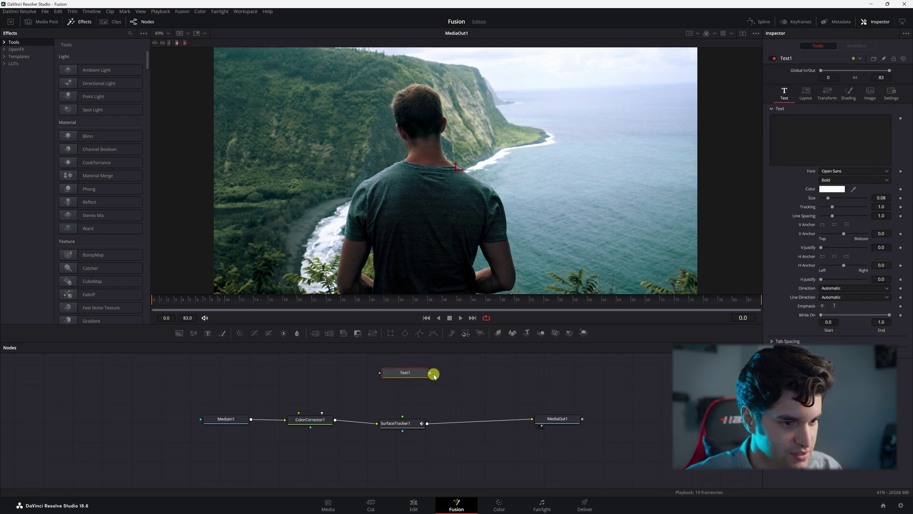
drag(398, 411, 403, 418)
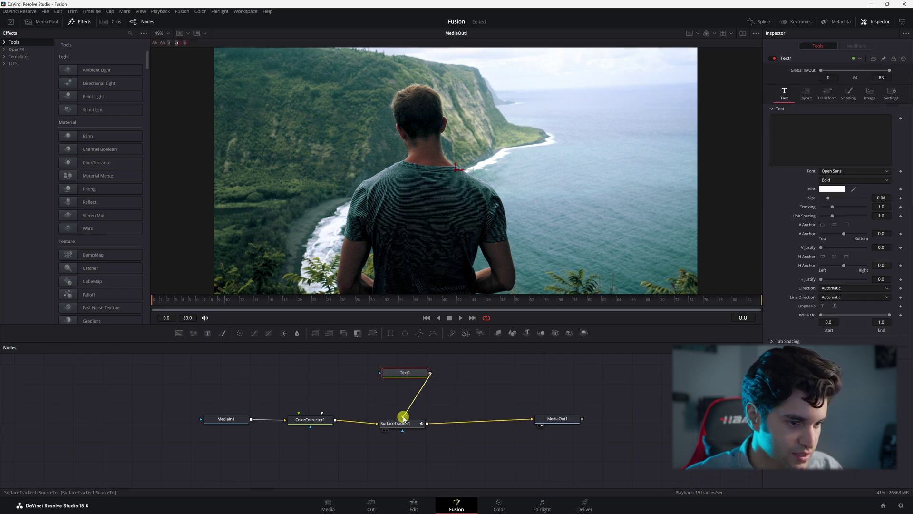
drag(410, 372, 408, 376)
Step: Enter the title SURFACETRACKER with a line break between SURFACE and TRACKER
click(824, 130)
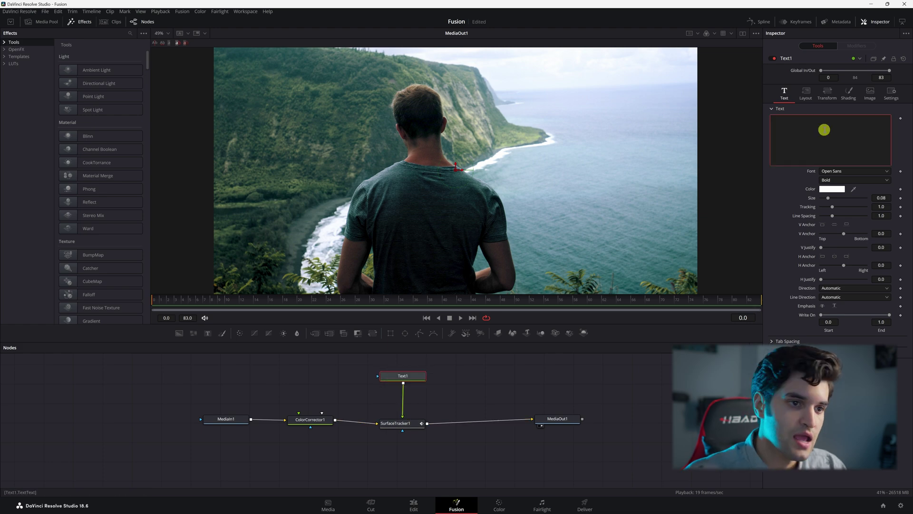
text(suR)
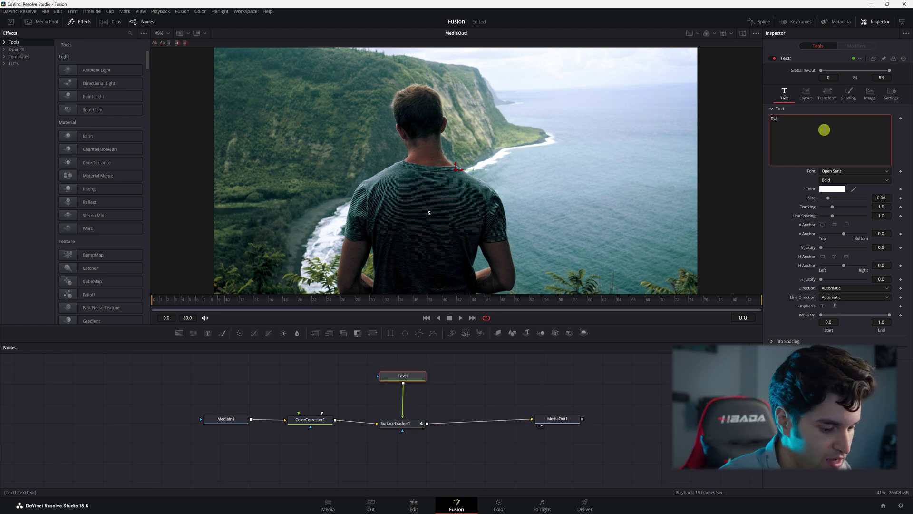
text(RFACE)
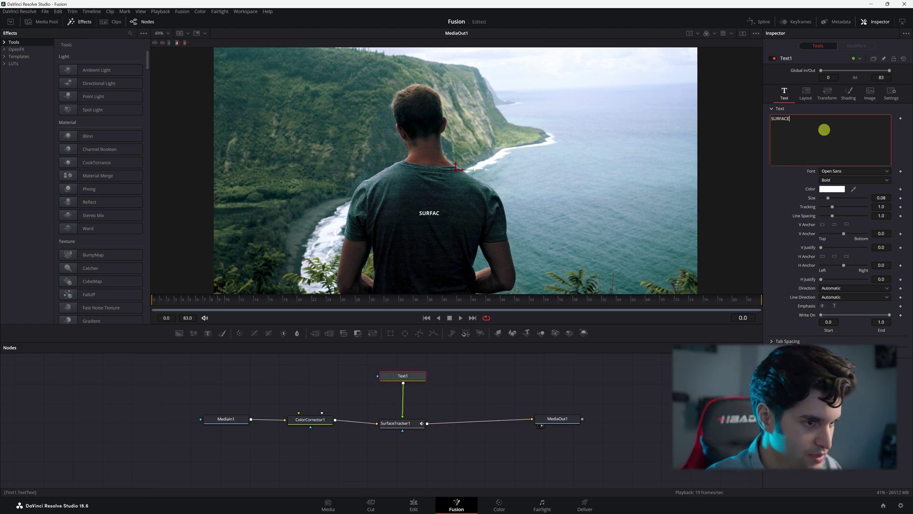
text(TRA)
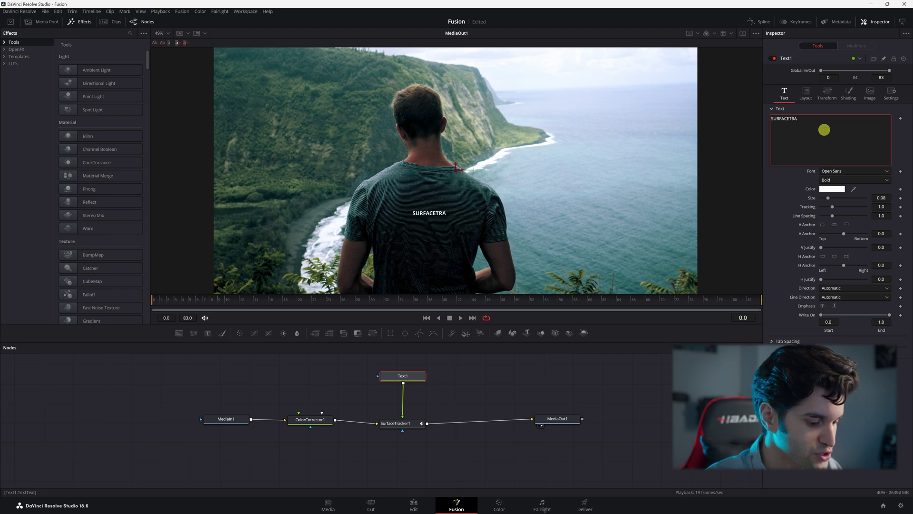
text(CKER)
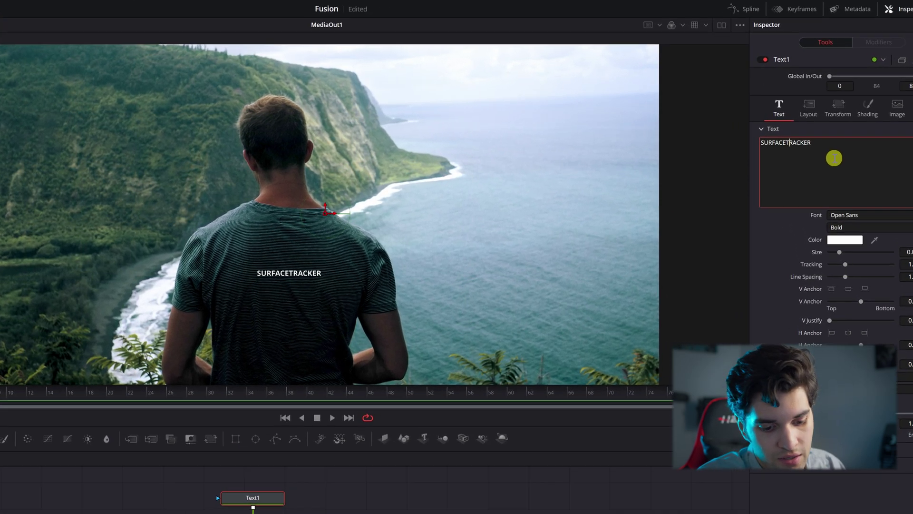
key(Left)
key(Left)
key(Left)
key(Left)
key(Left)
key(Left)
key(Return)
key(BackSpace)
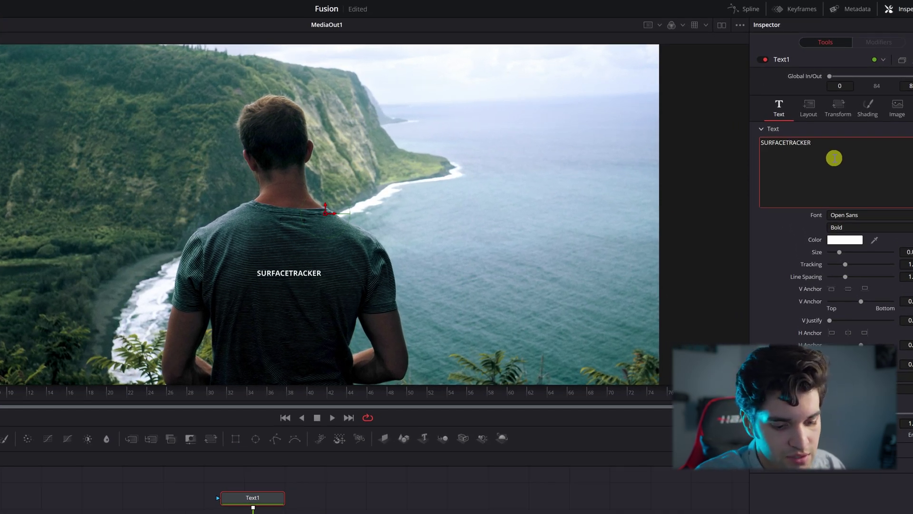
key(Left)
key(Return)
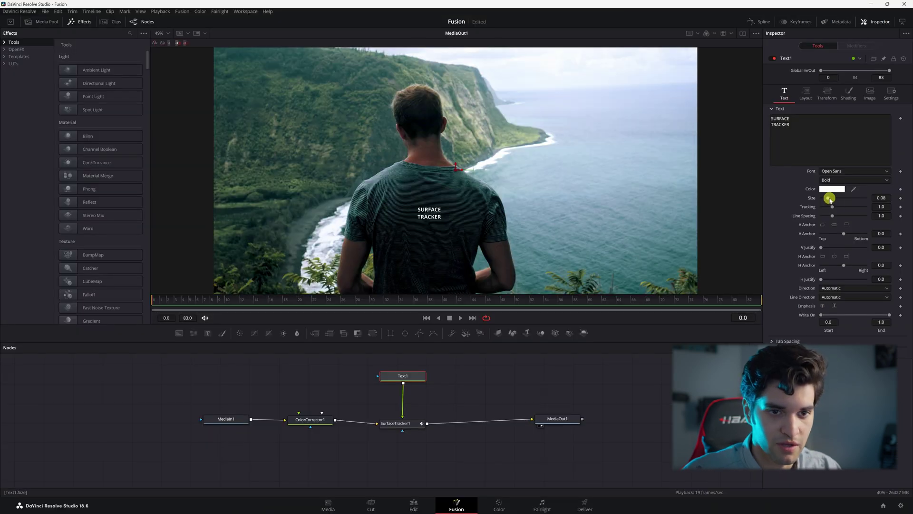
Step: Set the title to Bebas Neue with size 0.3975 and tracking 1.018
drag(830, 200, 839, 199)
click(854, 171)
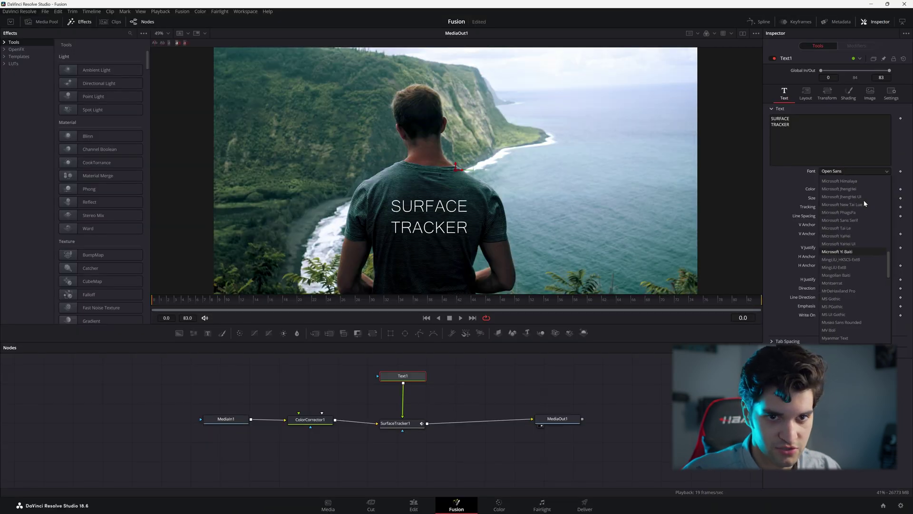
scroll(865, 200, up, 15)
click(847, 270)
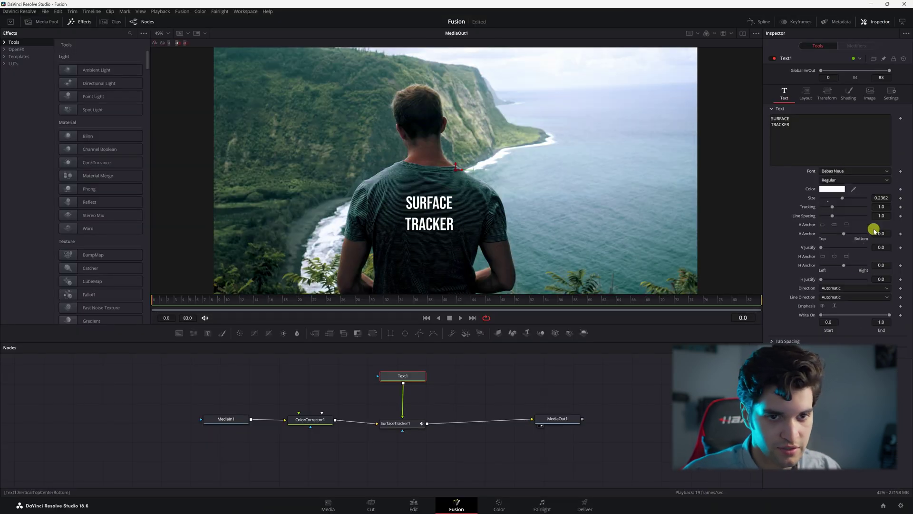
drag(877, 206, 766, 222)
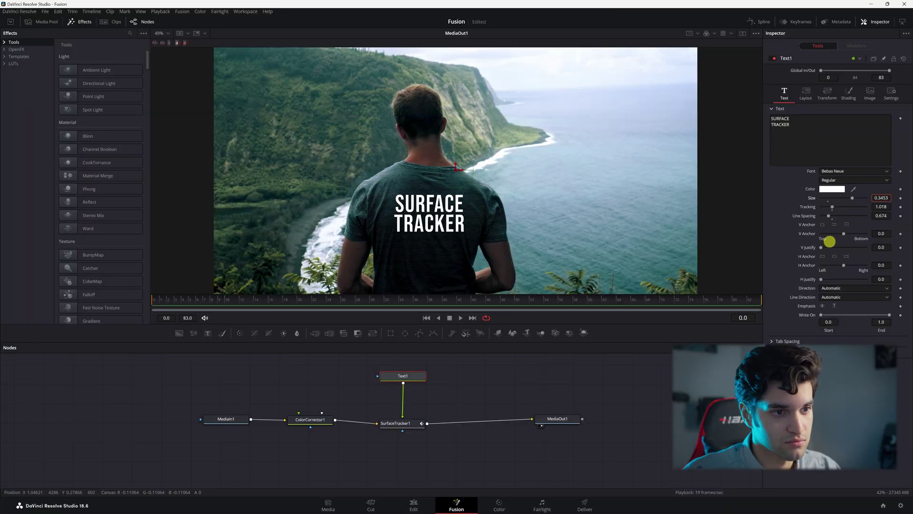
drag(881, 198, 440, 290)
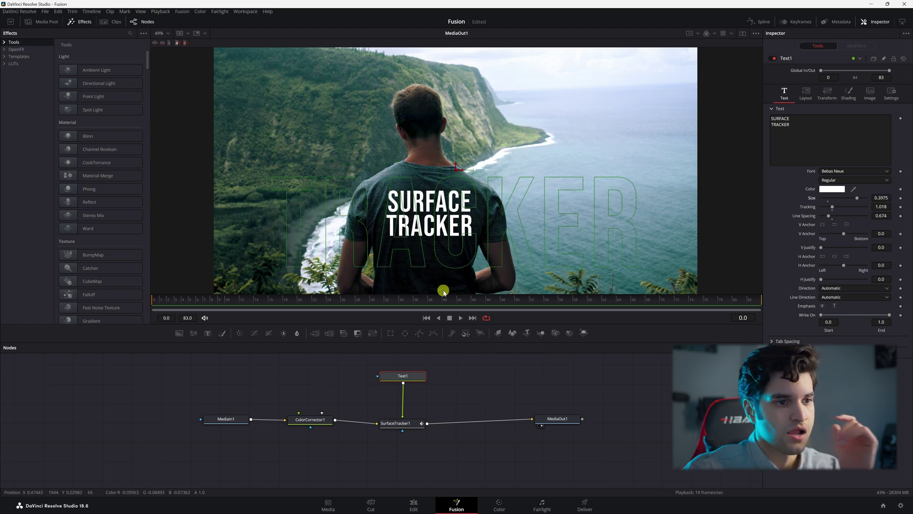
drag(404, 420, 403, 417)
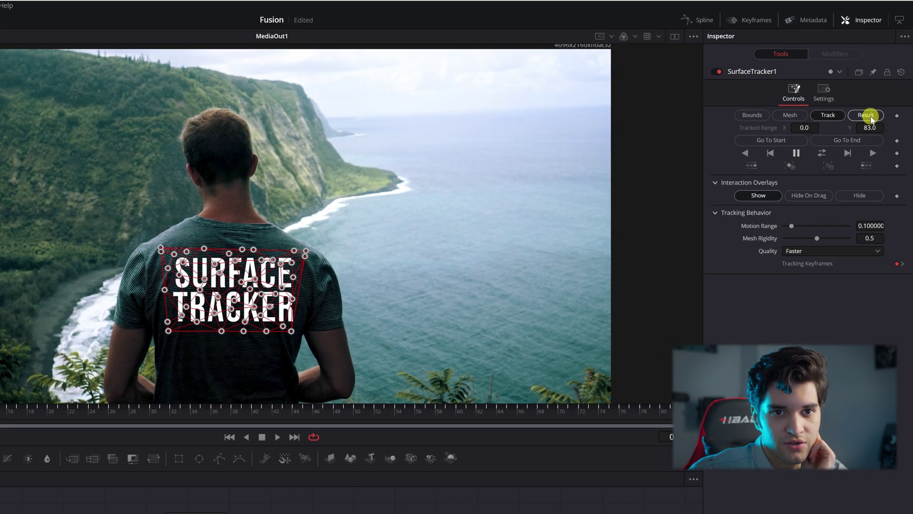
Step: Set SurfaceTracker1's Composite Type to Softlight under the Result tab's Compositing options
click(879, 89)
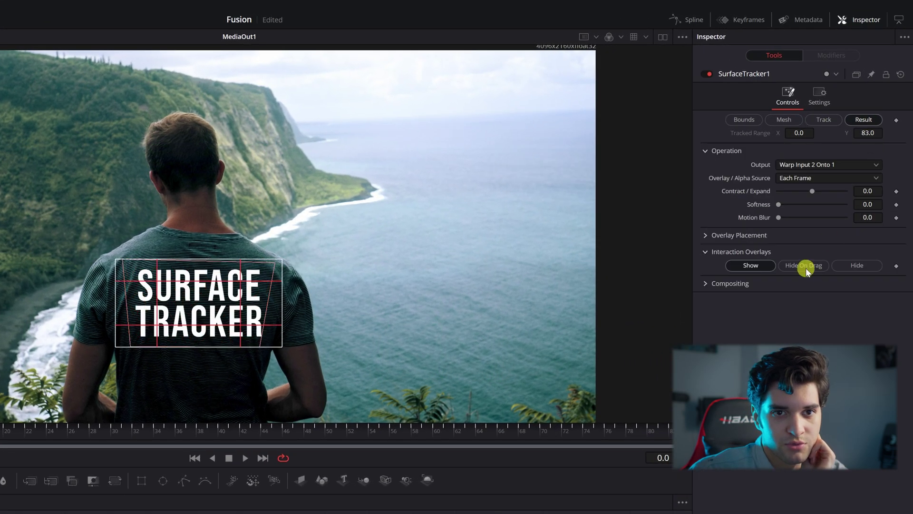
click(706, 283)
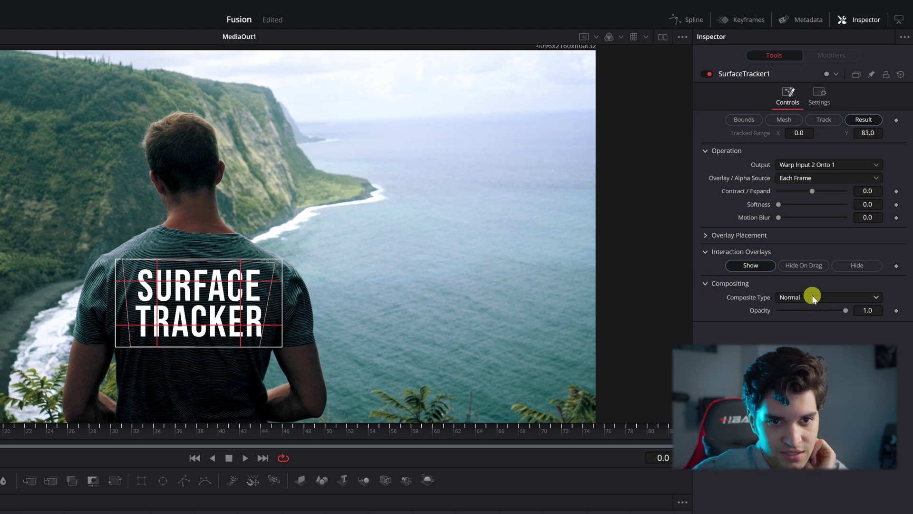
click(822, 297)
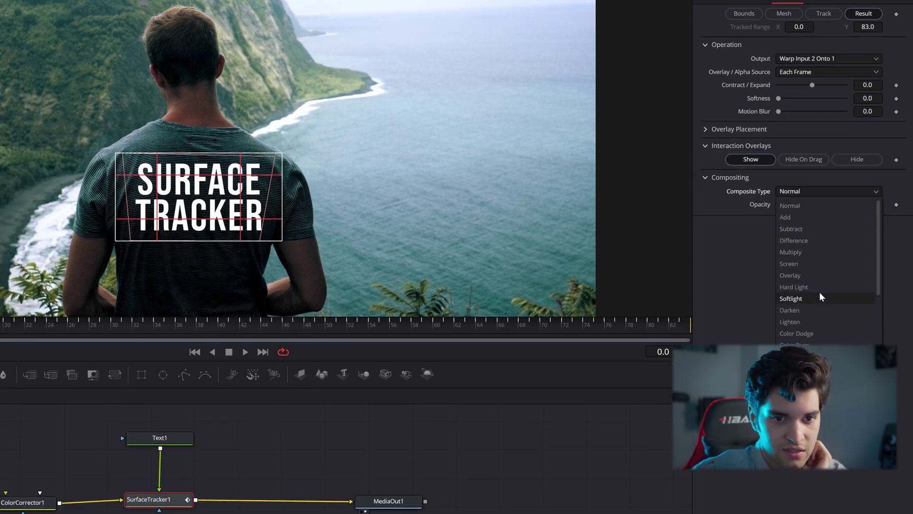
click(820, 297)
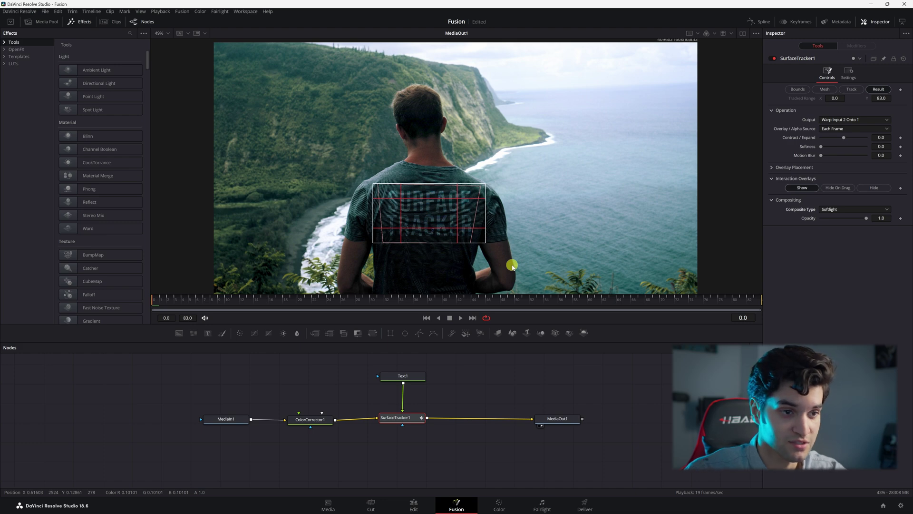
drag(399, 423, 404, 424)
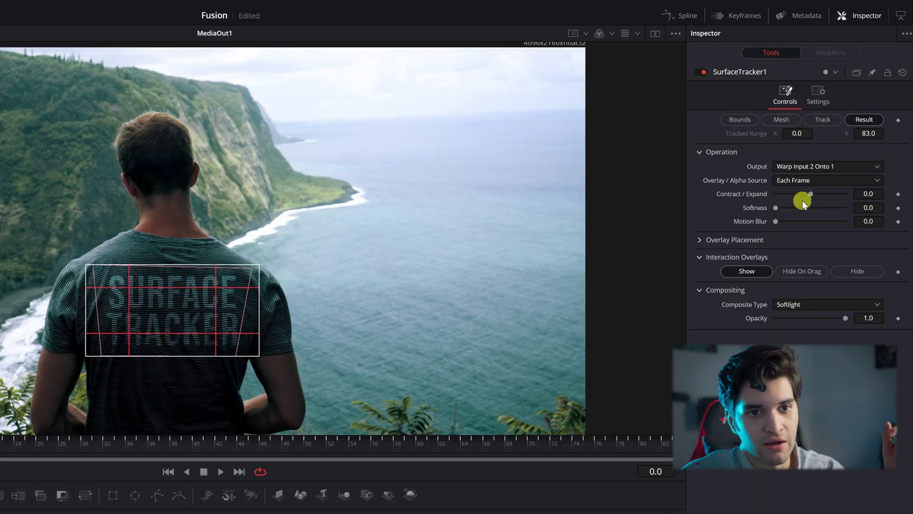
Step: Switch Overlay Placement to Sliders and nudge the title to X -0.06057, Y -0.16115
click(699, 240)
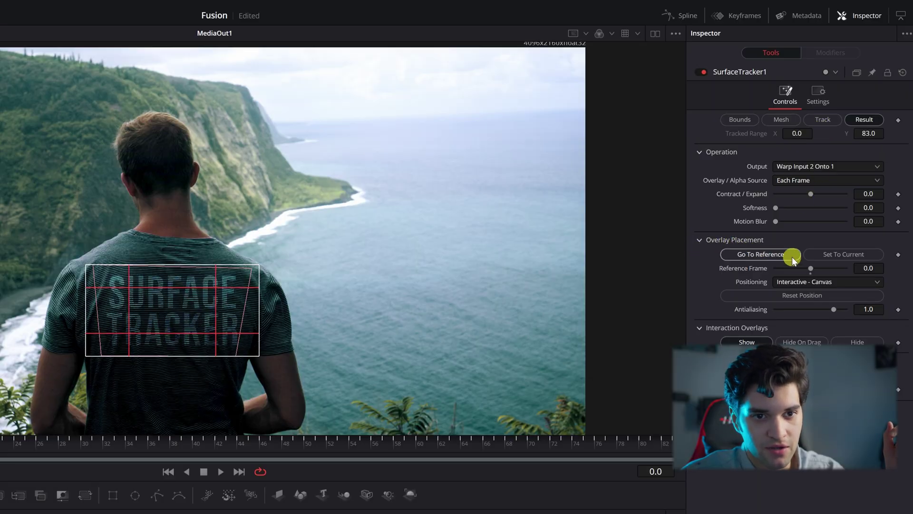
click(815, 284)
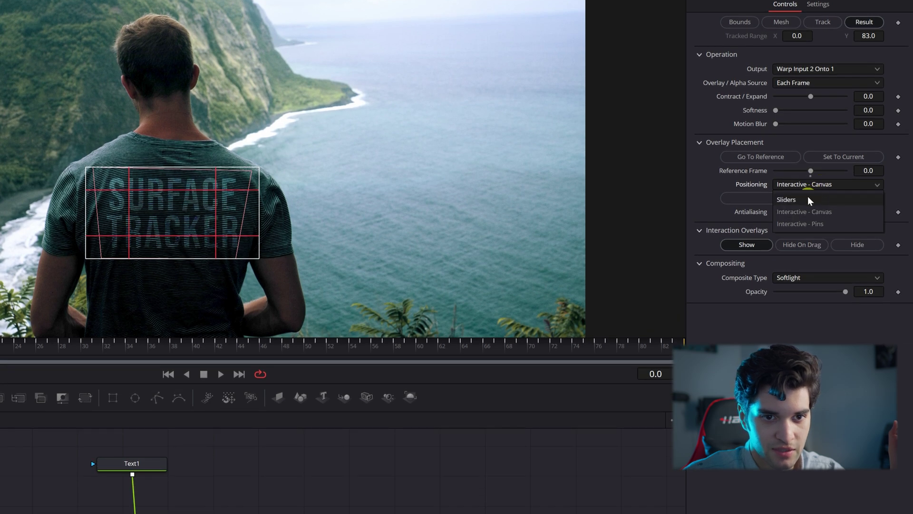
click(810, 200)
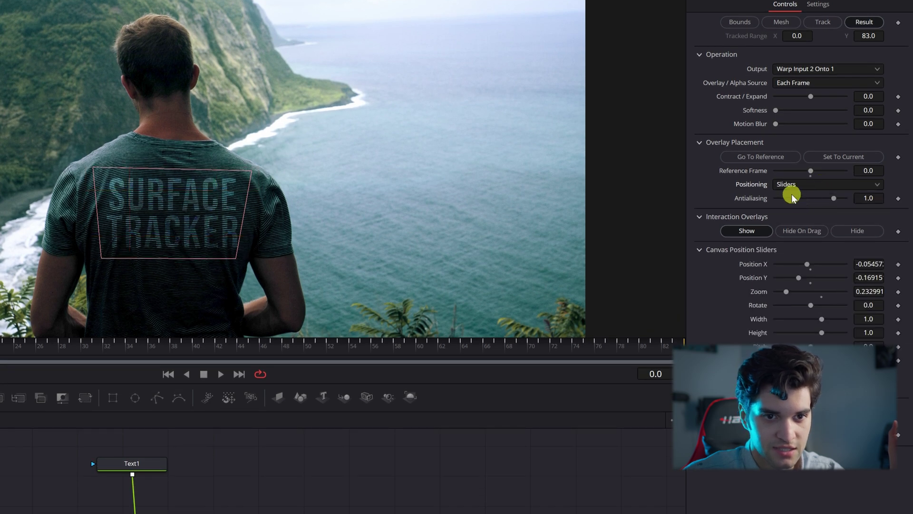
drag(859, 267, 867, 263)
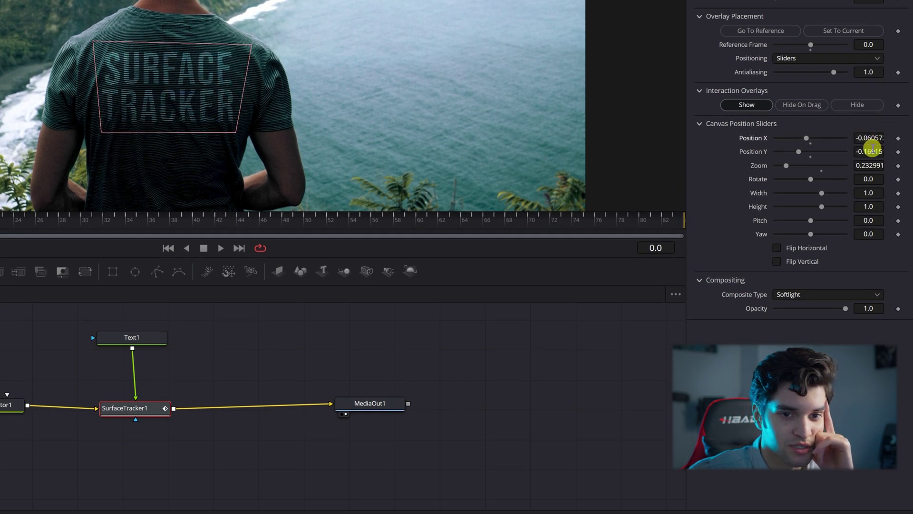
mouse_move(872, 148)
mouse_down()
mouse_move(865, 148)
mouse_move(876, 149)
mouse_move(870, 165)
mouse_up()
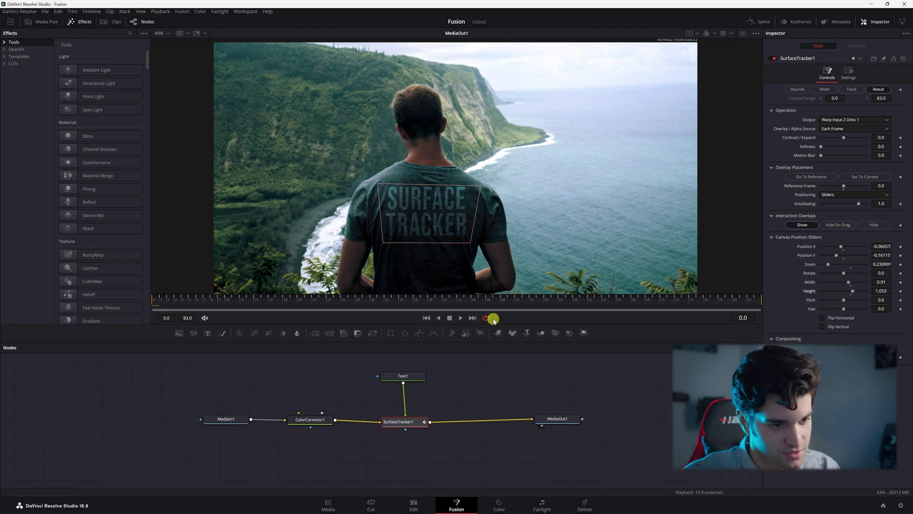
drag(411, 376, 415, 368)
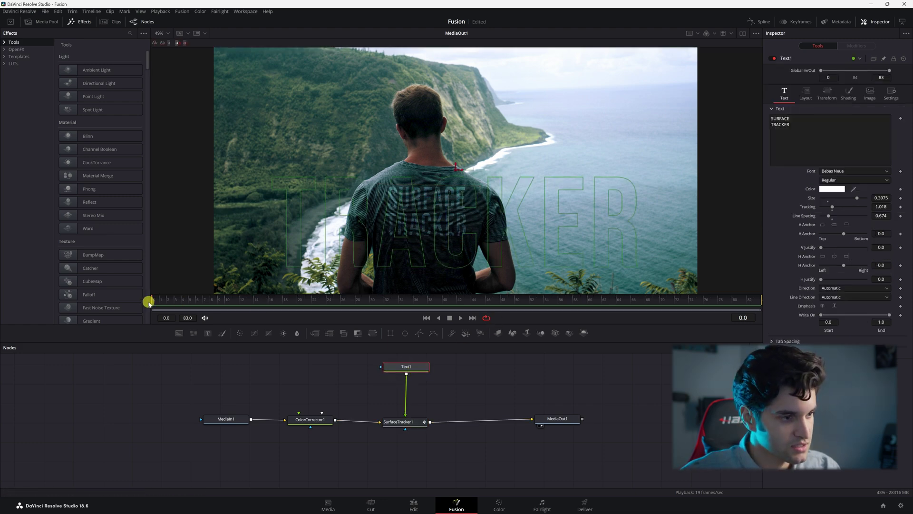
key(space)
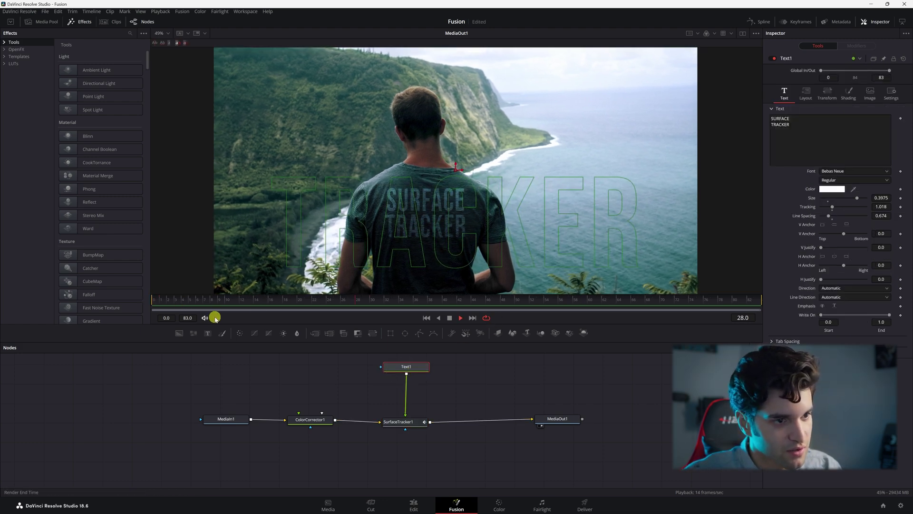
key(space)
click(162, 298)
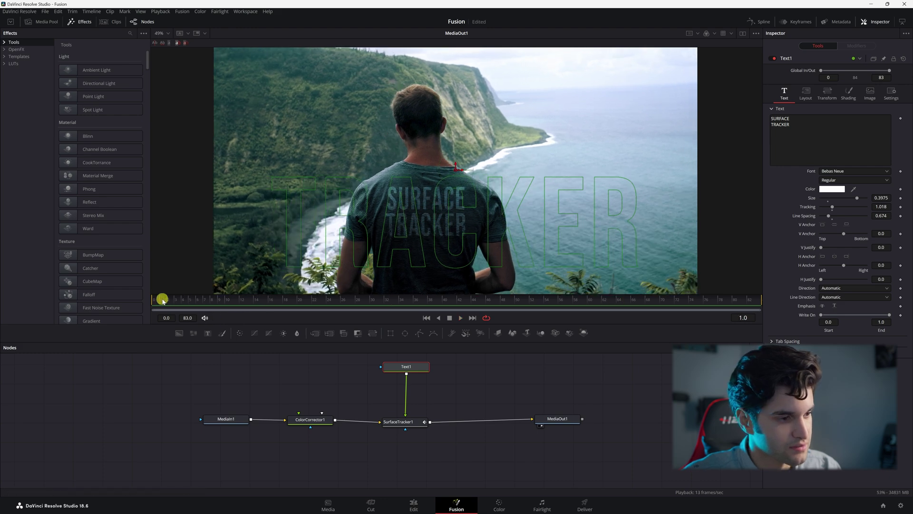
mouse_move(162, 299)
mouse_down()
mouse_move(186, 299)
mouse_move(154, 299)
mouse_up()
drag(417, 365, 415, 358)
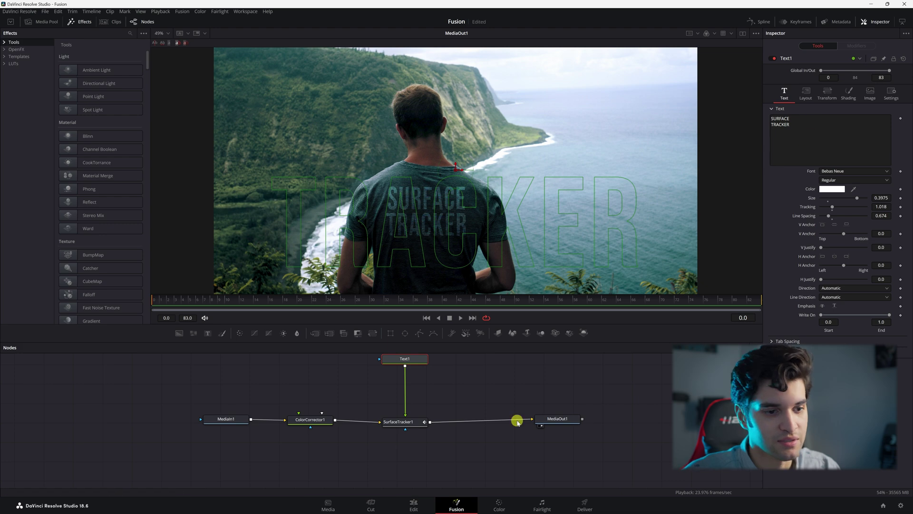
click(410, 422)
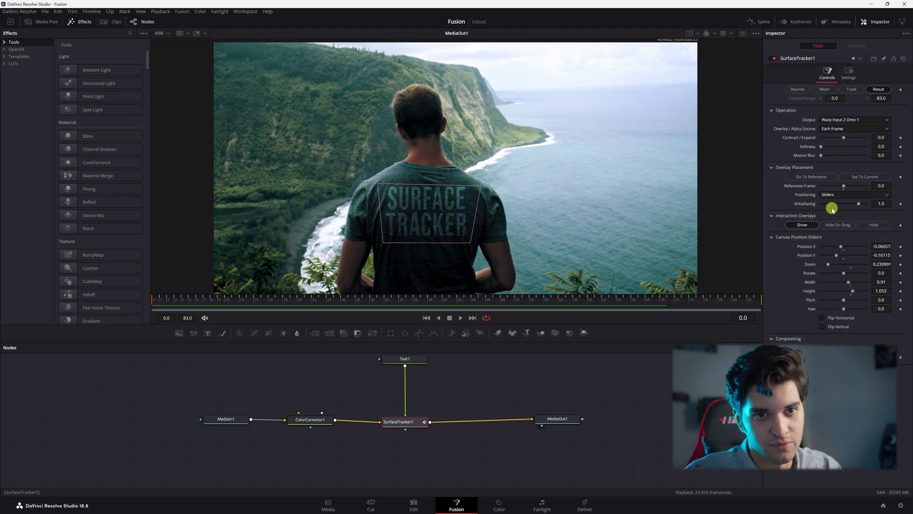
click(400, 363)
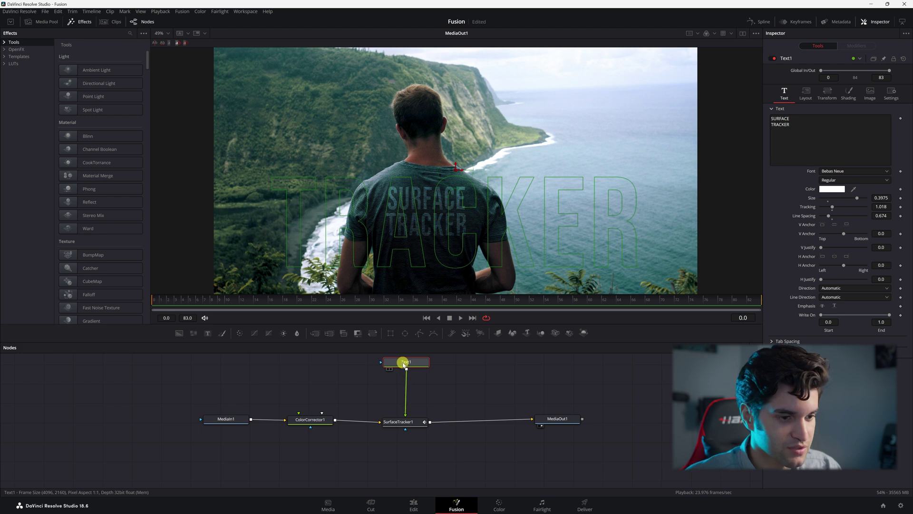
click(405, 421)
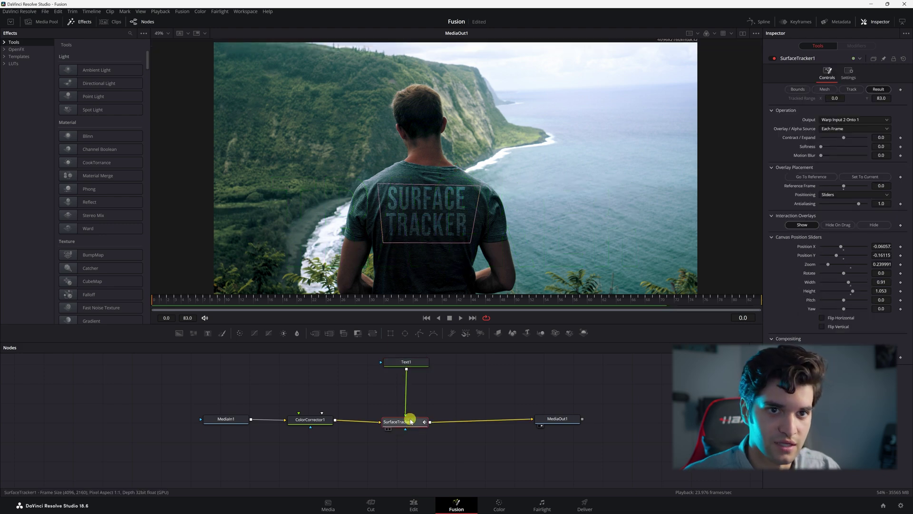
Step: Insert ColorCorrector2 after Text1 and raise its Gain to 1.059
click(402, 363)
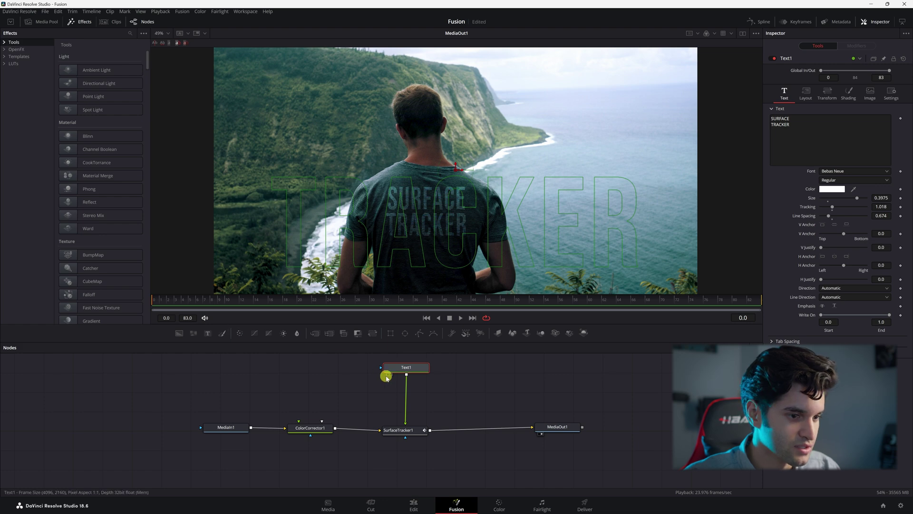
click(239, 334)
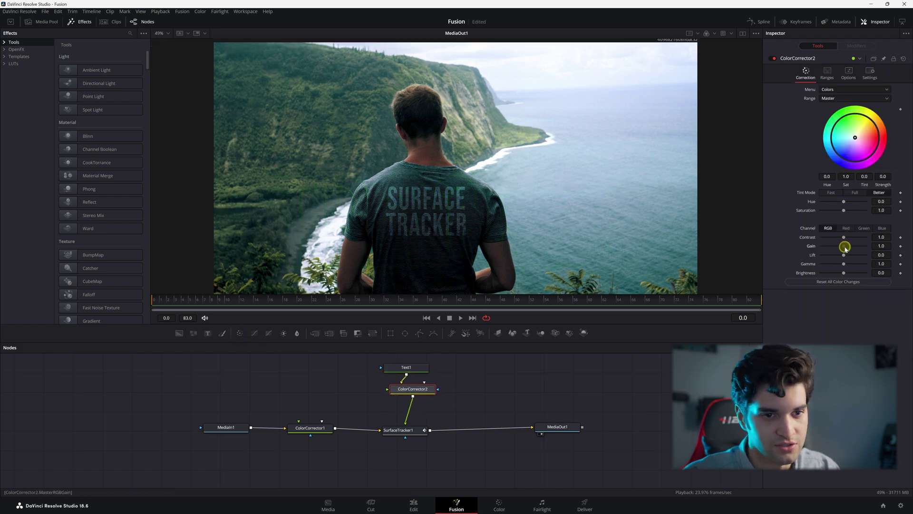
drag(845, 248, 881, 245)
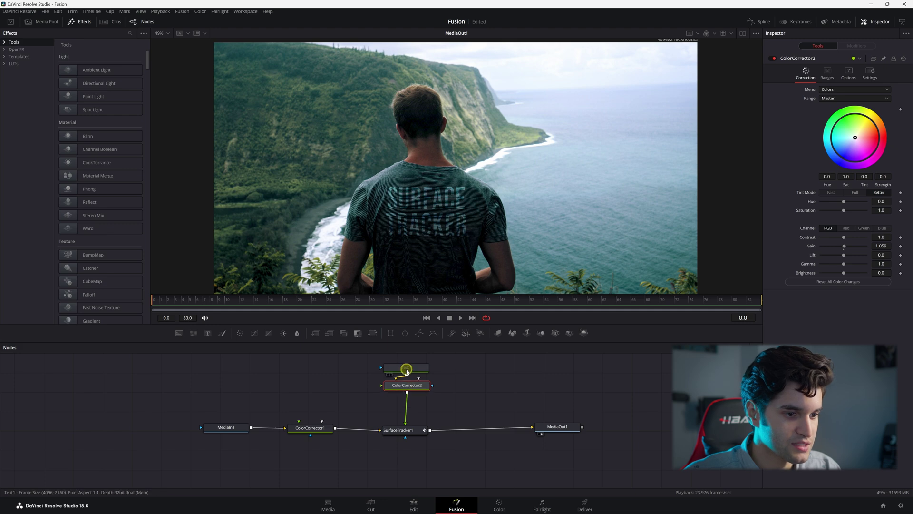
Step: Add a Fast Gaussian Blur1 after ColorCorrector2 with Blur Size 4.0, then review the shot zoomed out
drag(406, 368, 406, 362)
click(407, 385)
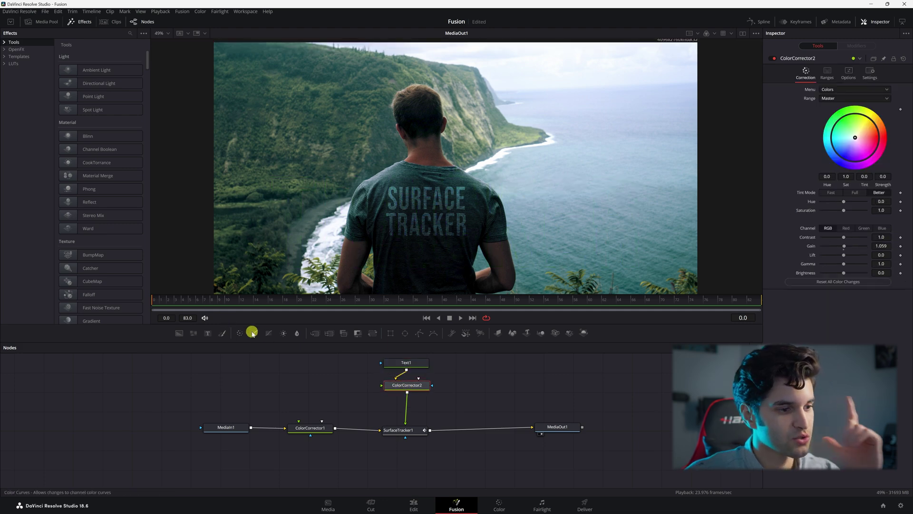
click(297, 333)
drag(391, 400, 390, 399)
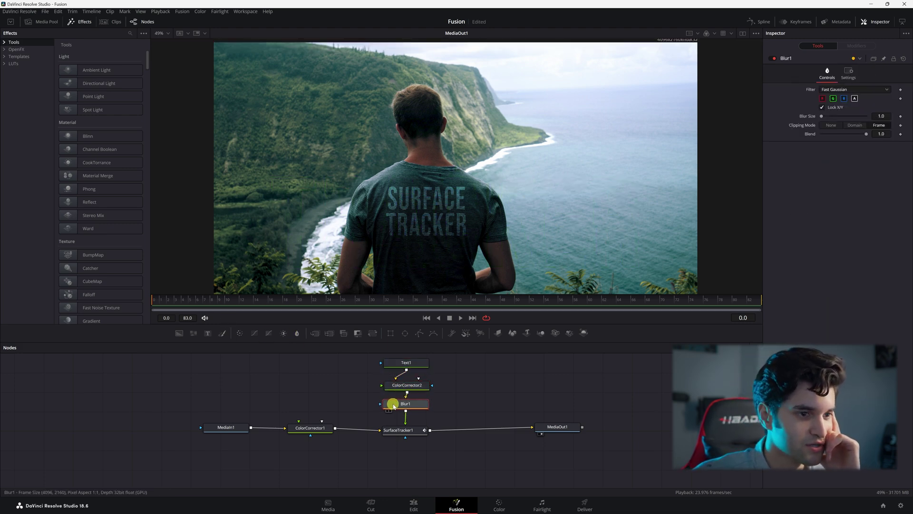
drag(845, 115, 840, 113)
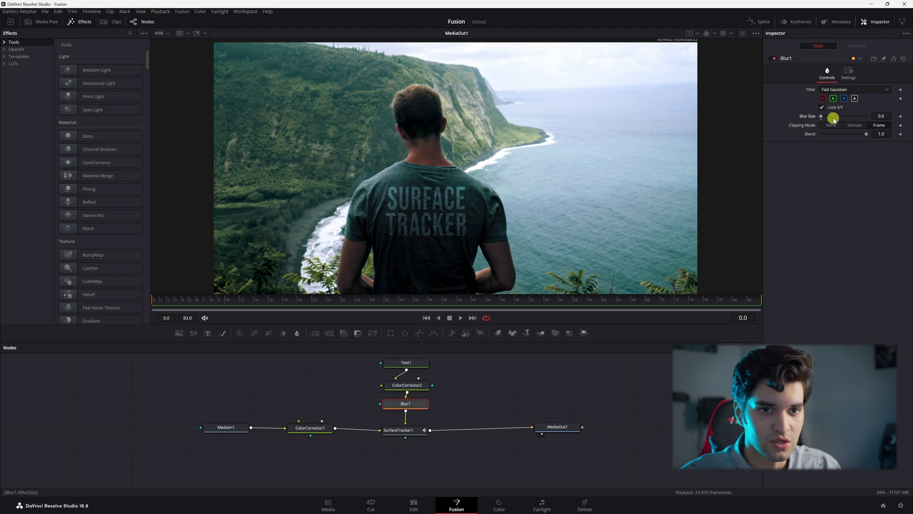
scroll(449, 204, up, 10)
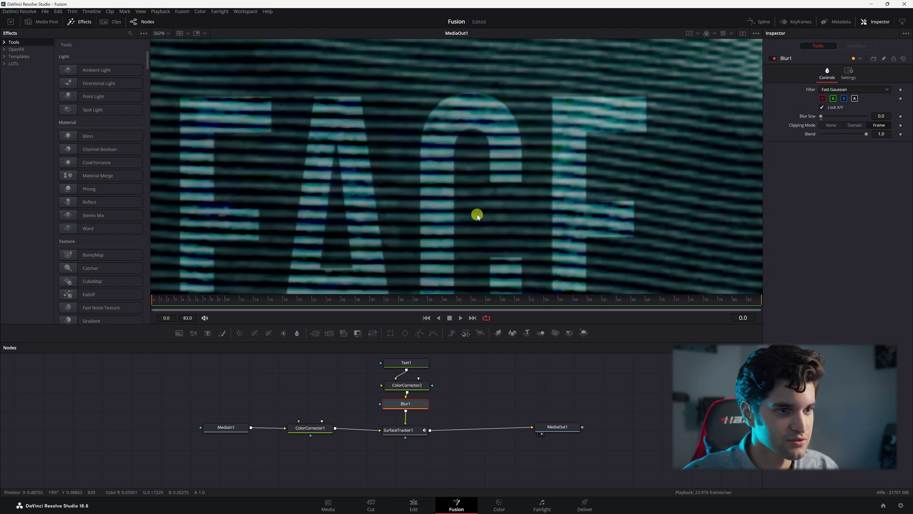
scroll(476, 218, up, 2)
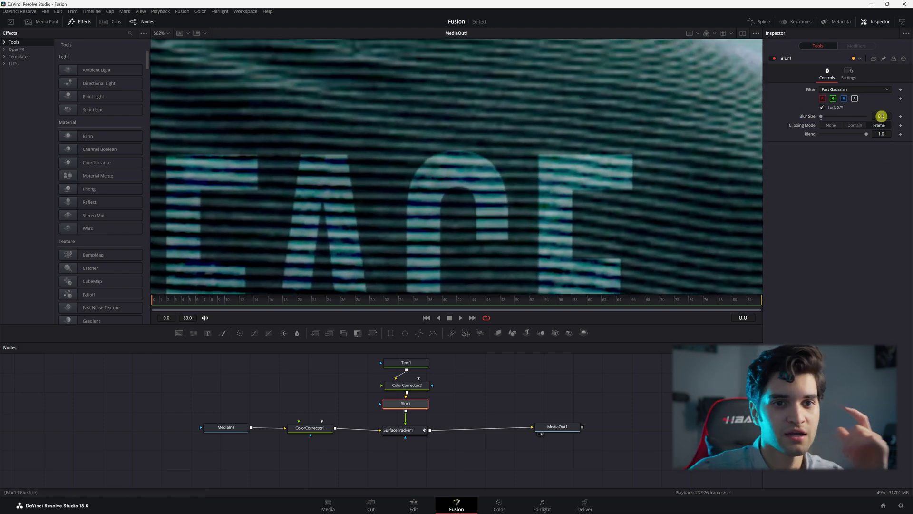
drag(881, 116, 883, 118)
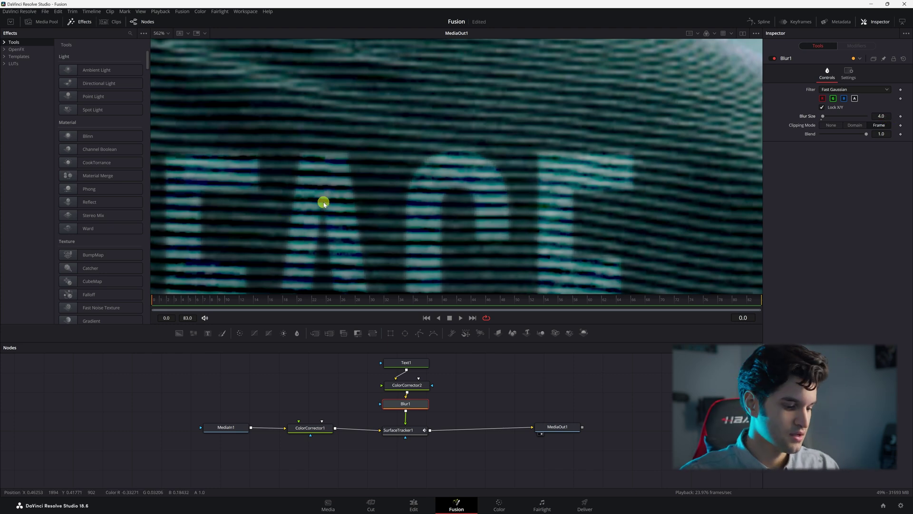
scroll(324, 202, down, 10)
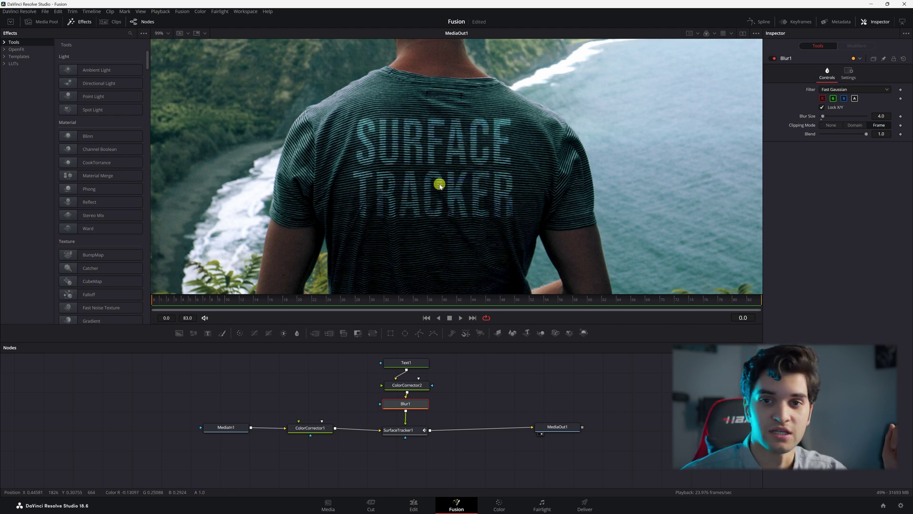
scroll(437, 196, down, 3)
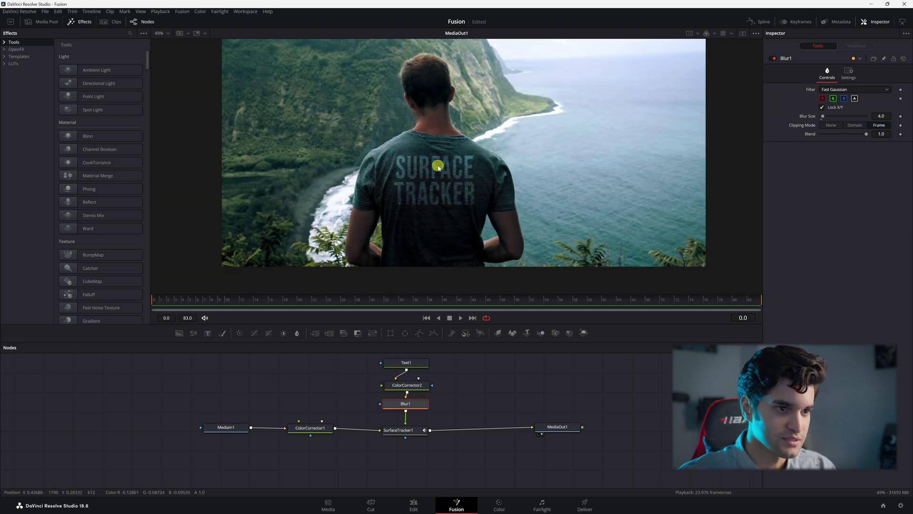
drag(438, 167, 429, 175)
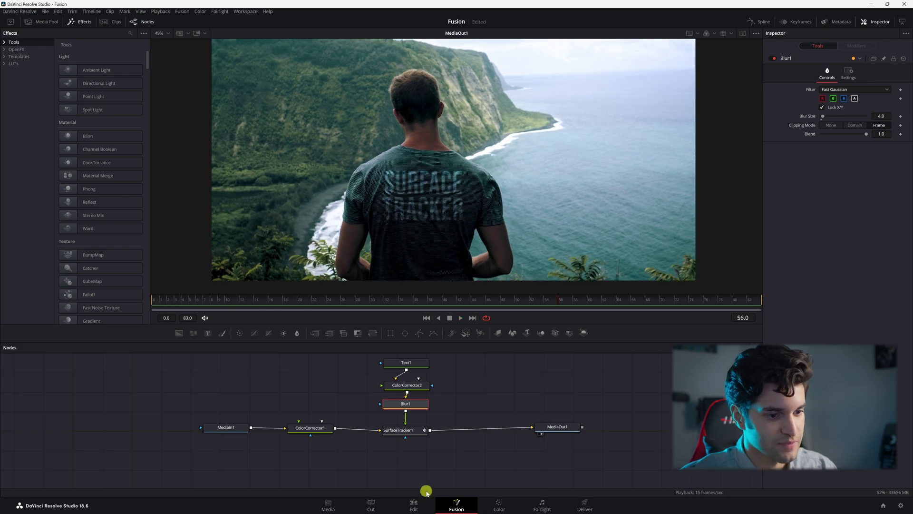
Step: Select the reindeer clip on the Edit timeline and open its composite in Fusion
click(414, 504)
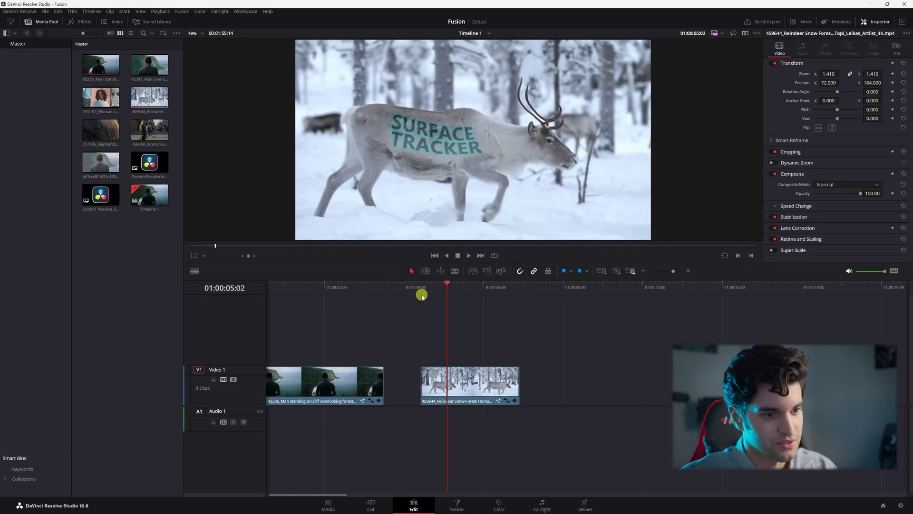
click(453, 373)
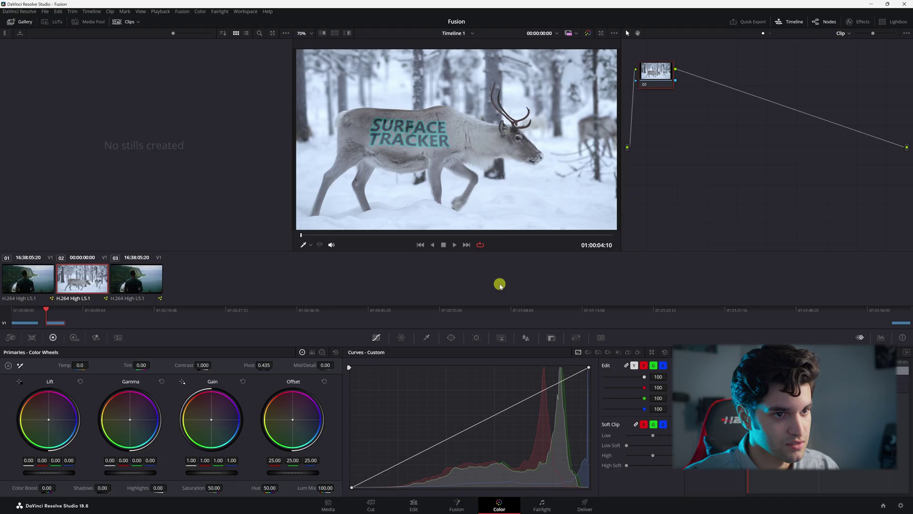
click(462, 501)
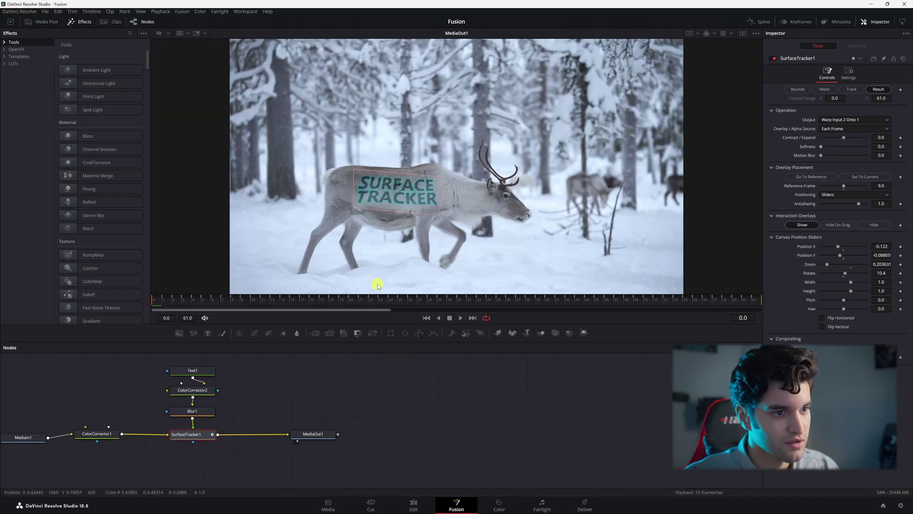
Step: Play the reindeer shot from the first frame twice to check the SURFACE TRACKER text follows its side
key(space)
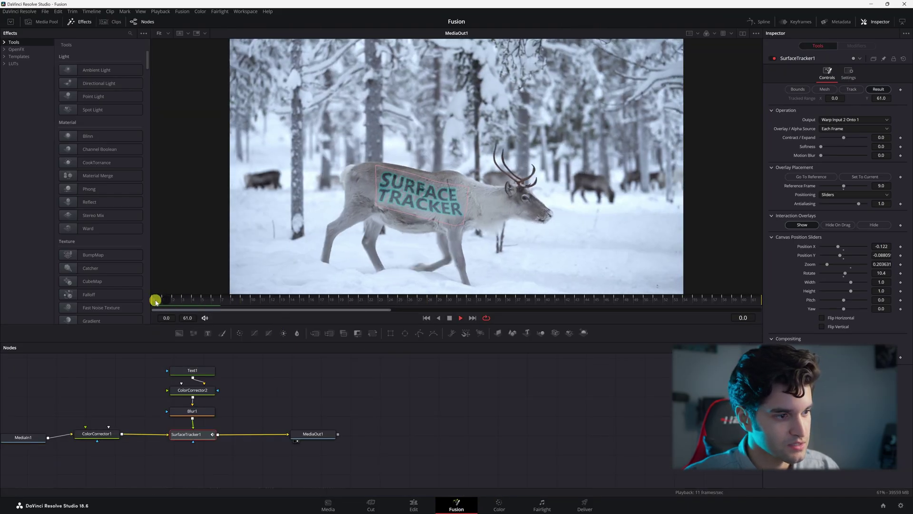
click(152, 301)
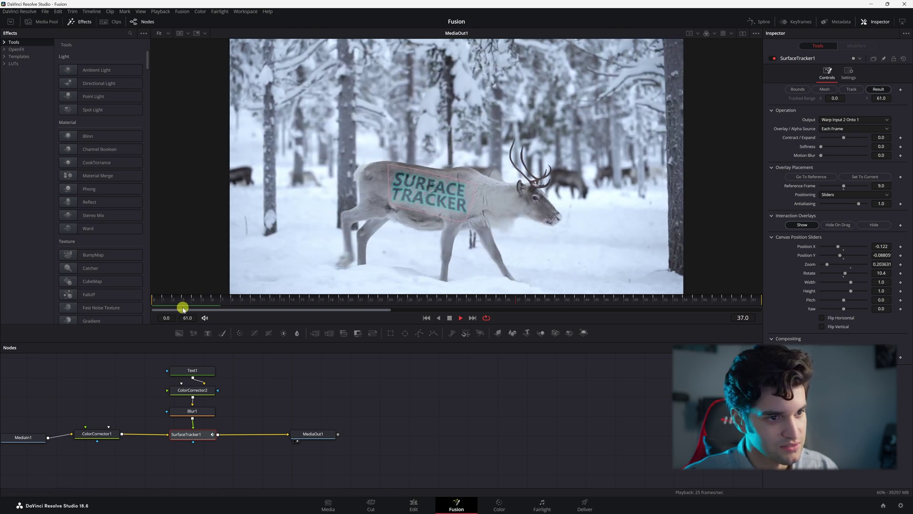
key(space)
drag(194, 301, 149, 300)
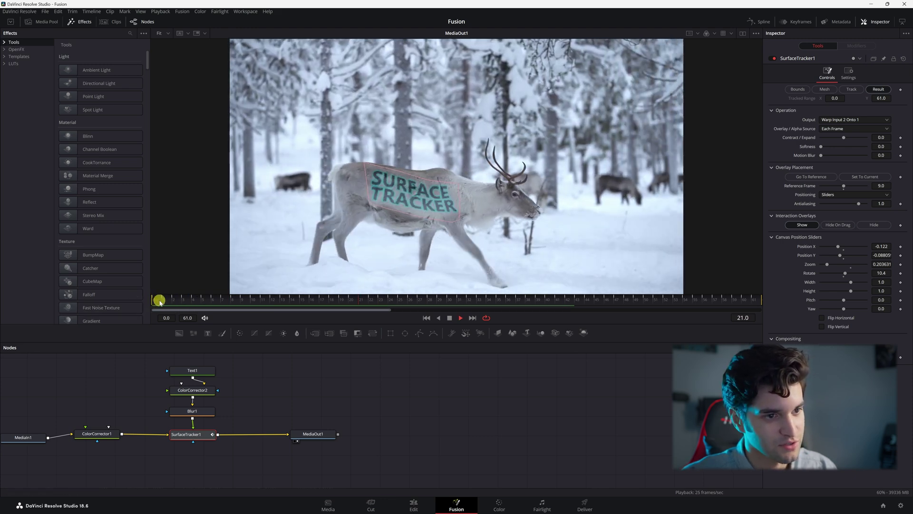
key(space)
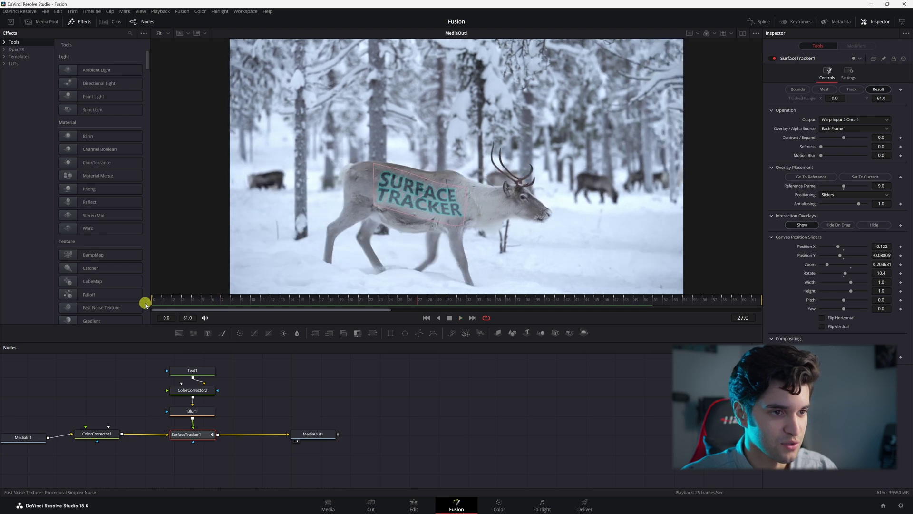
click(159, 300)
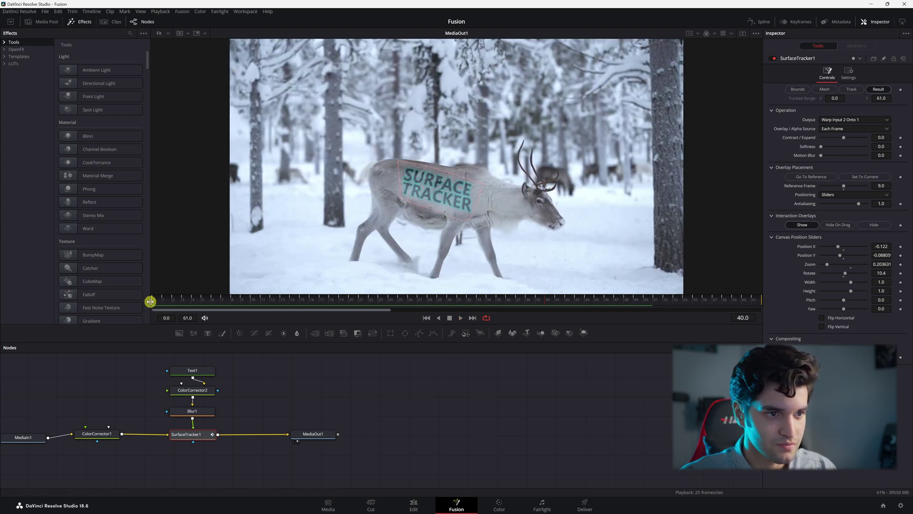
Step: Review the Text1, ColorCorrector2, Blur1 (size 5.8) and MediaIn1 nodes, repositioning MediaIn1 in the graph
drag(55, 471, 399, 404)
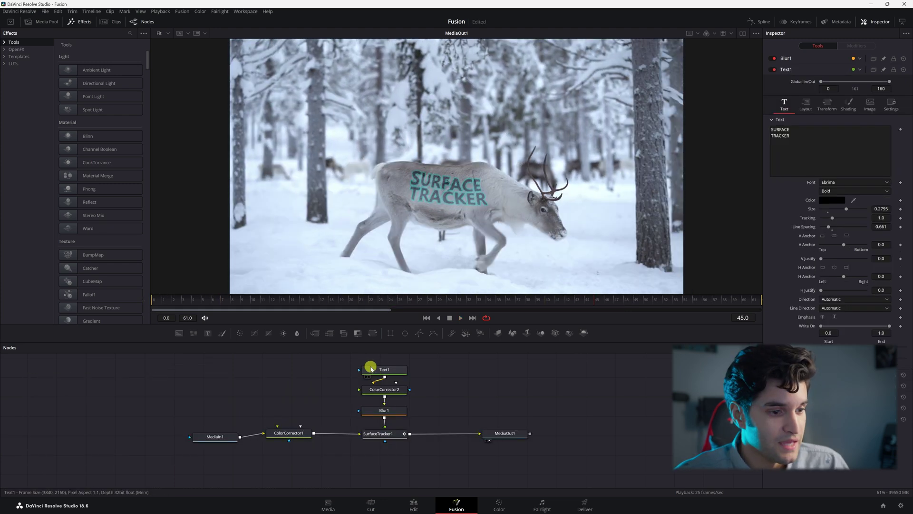
click(384, 372)
click(385, 389)
click(384, 409)
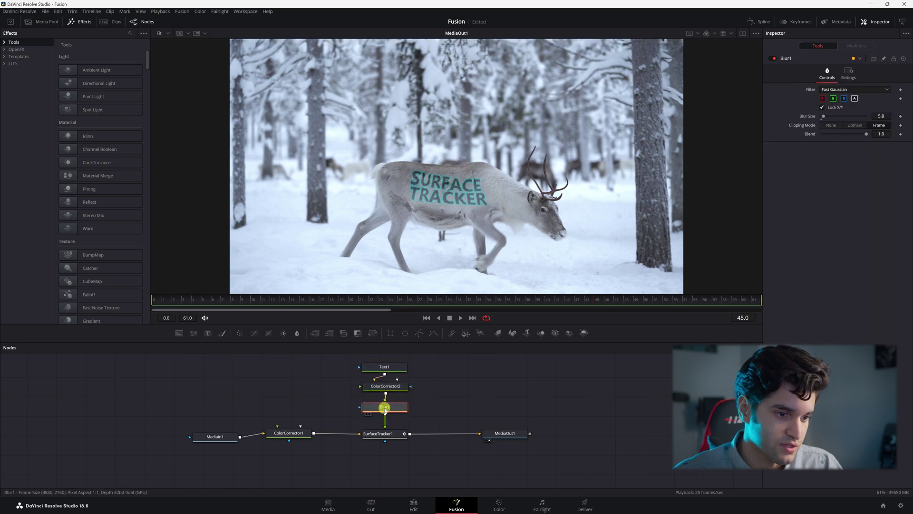
click(385, 434)
drag(215, 436, 195, 432)
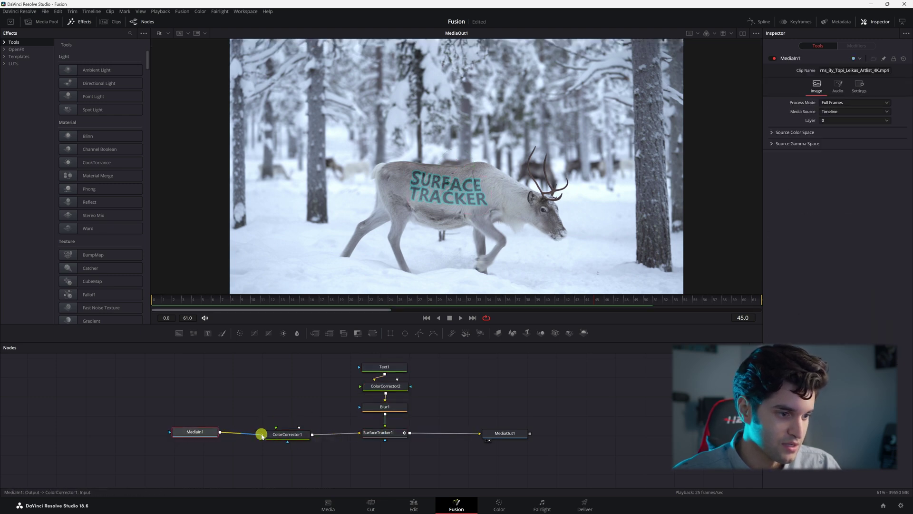
click(273, 435)
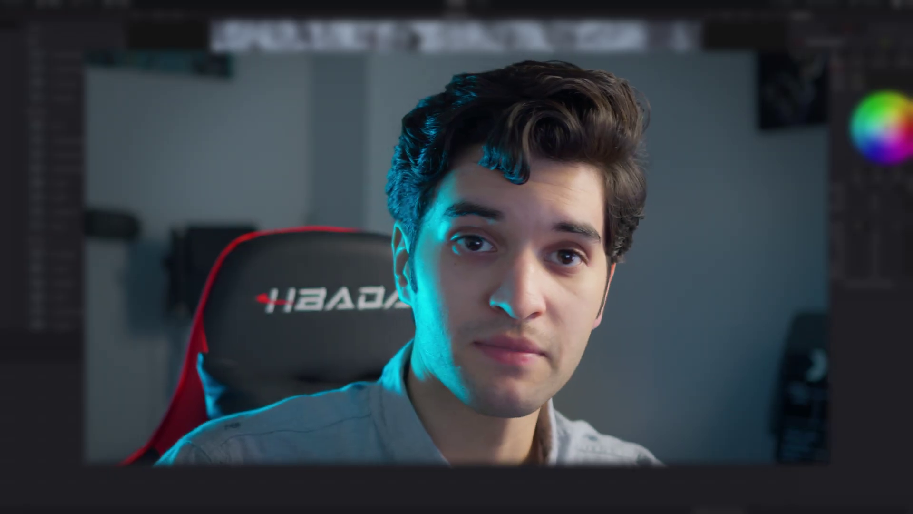